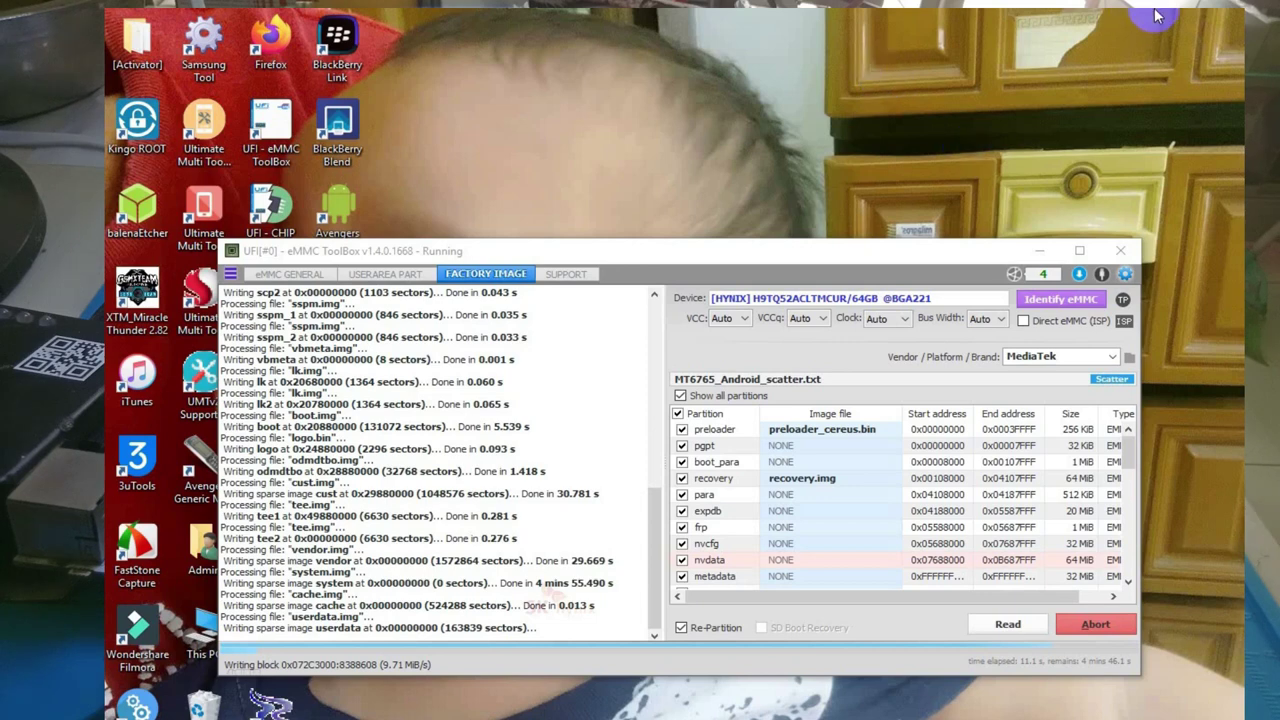
{"action": "right_click", "coordinate": [970, 106]}
{"action": "left_click", "coordinate": [989, 92]}
{"action": "right_click", "coordinate": [987, 84]}
{"action": "left_click", "coordinate": [1014, 120]}
{"action": "right_click", "coordinate": [990, 84]}
{"action": "left_click", "coordinate": [1022, 126]}
{"action": "right_click", "coordinate": [1022, 100]}
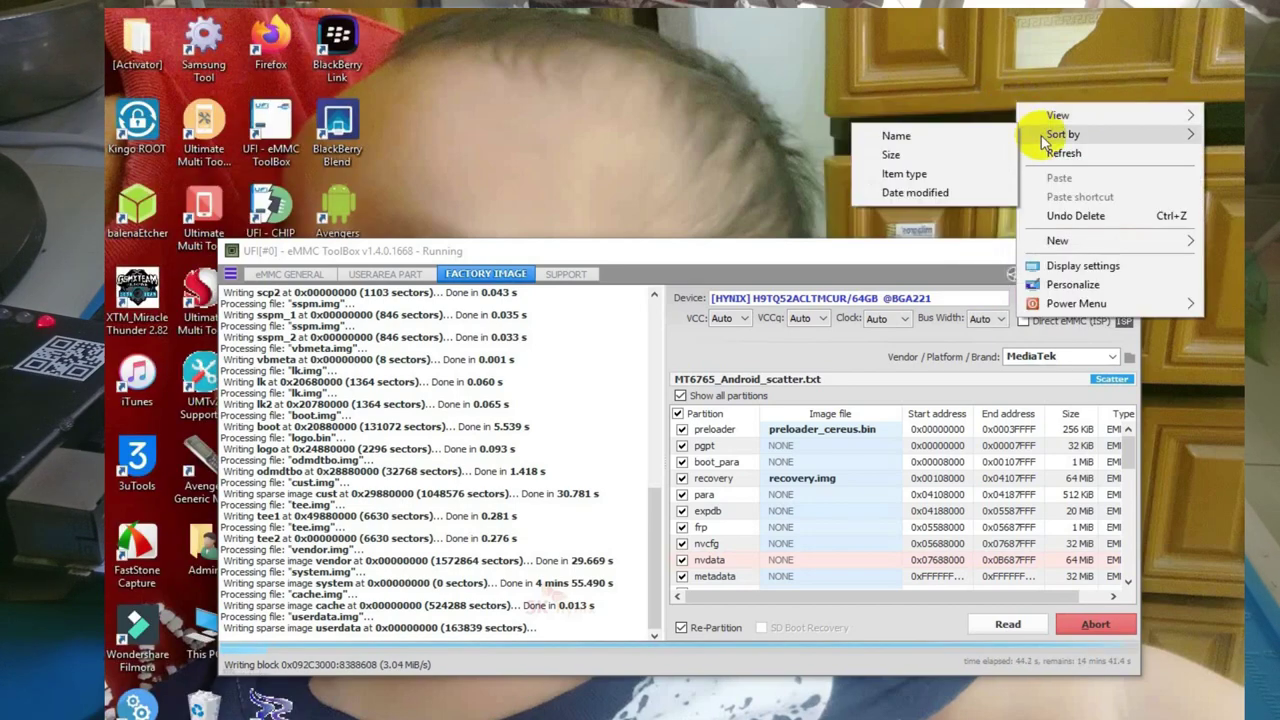
{"action": "left_click", "coordinate": [1057, 152]}
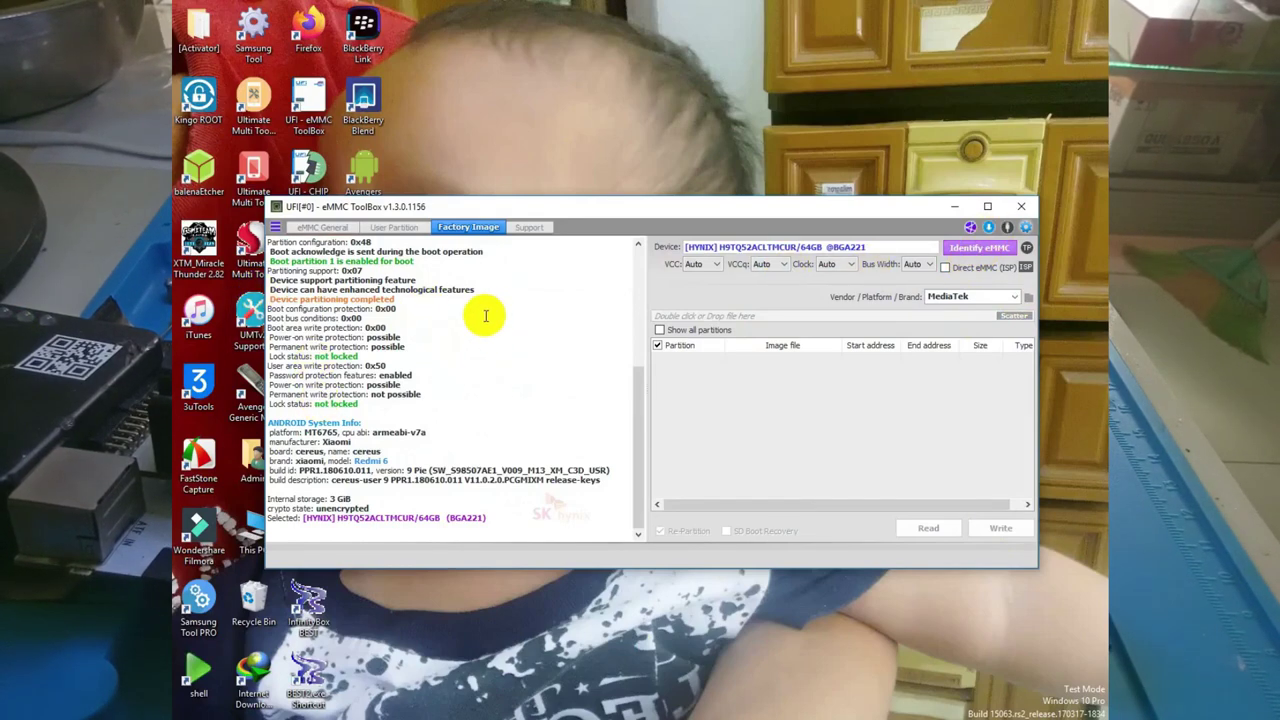
Step: Select the userdata partition, run Resize User Data & Realign Partitions, and agree to resize the filesystem as well
{"action": "left_click", "coordinate": [397, 227]}
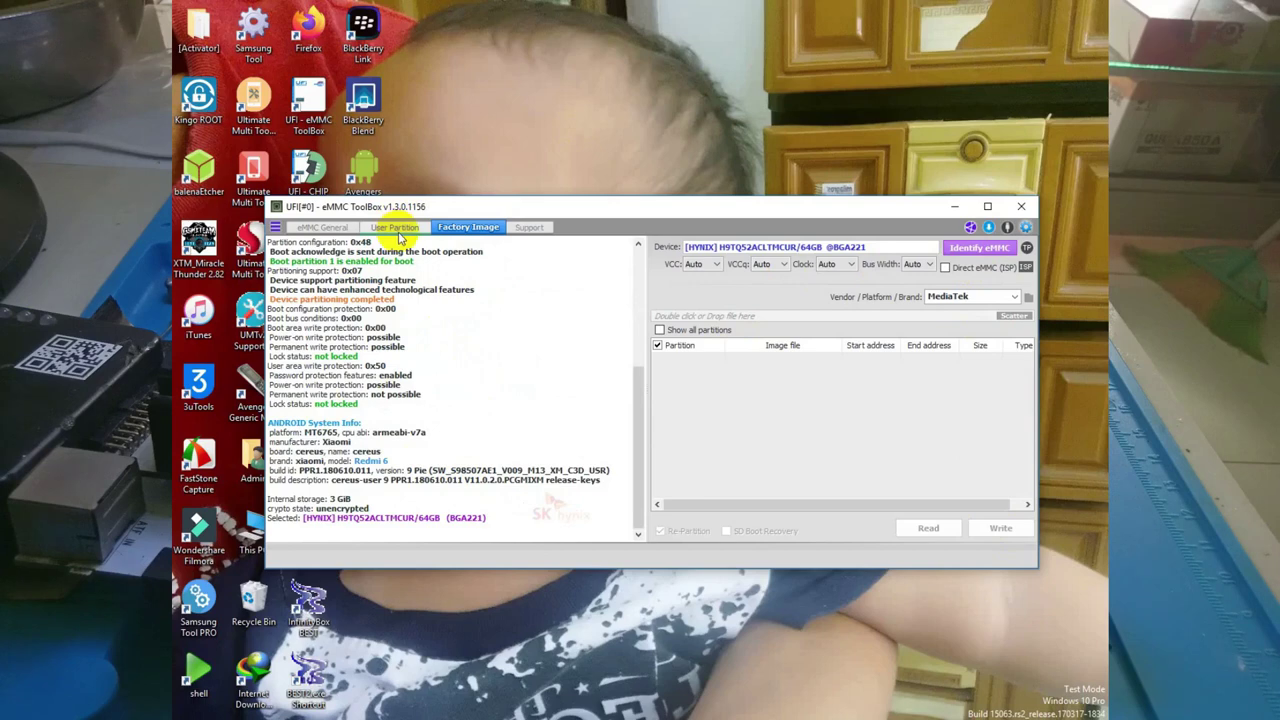
{"action": "triple_click", "coordinate": [340, 497]}
{"action": "left_click", "coordinate": [395, 491]}
{"action": "scroll", "coordinate": [1030, 402], "scroll_direction": "down", "scroll_amount": 5}
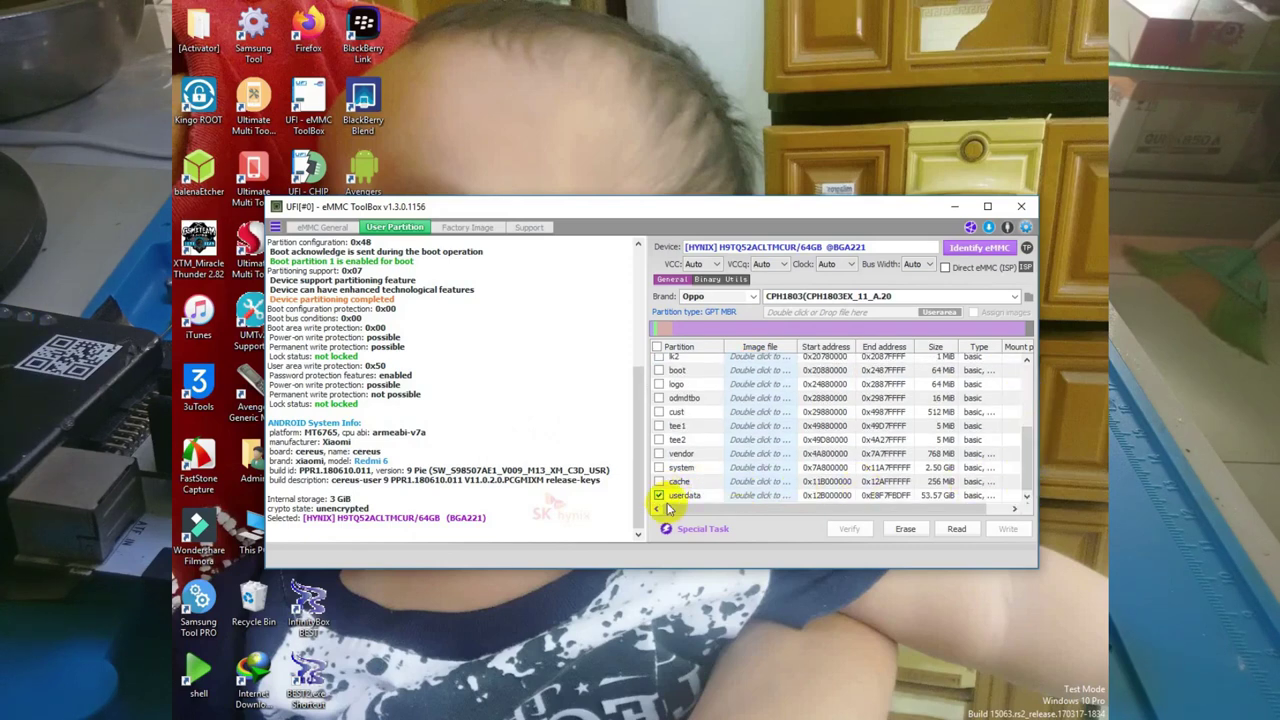
{"action": "left_click", "coordinate": [703, 529]}
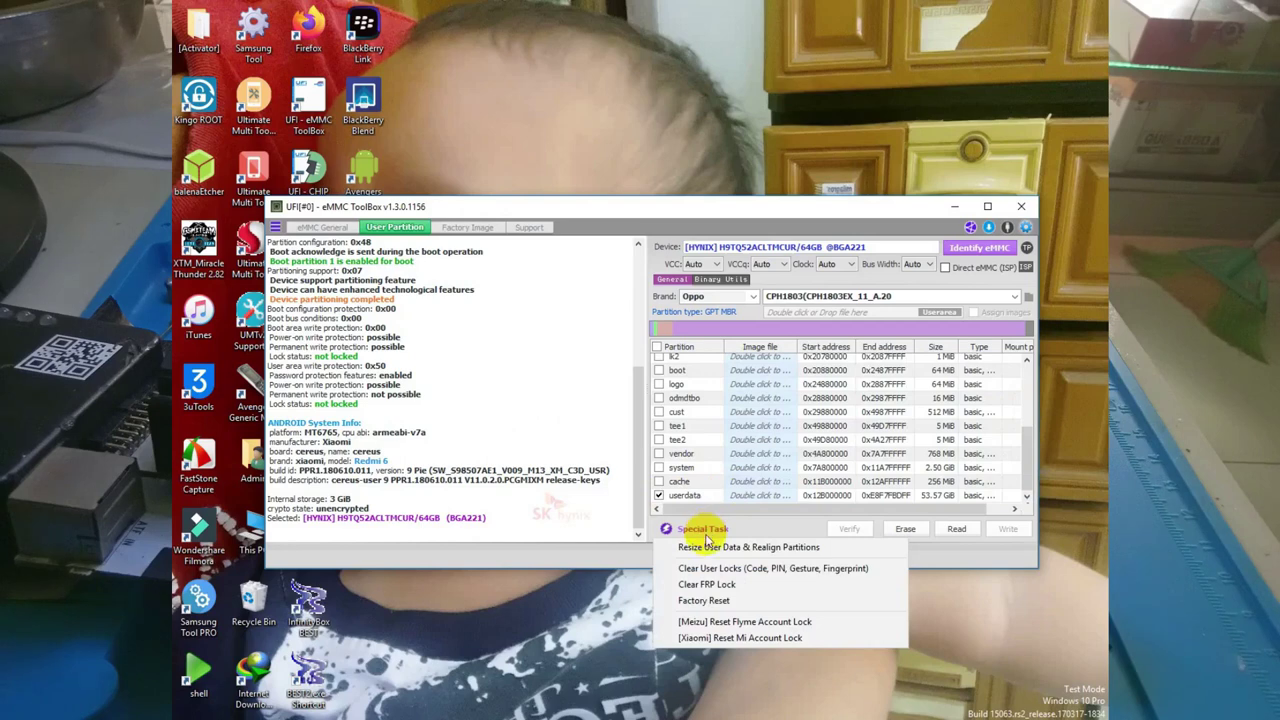
{"action": "left_click", "coordinate": [711, 548]}
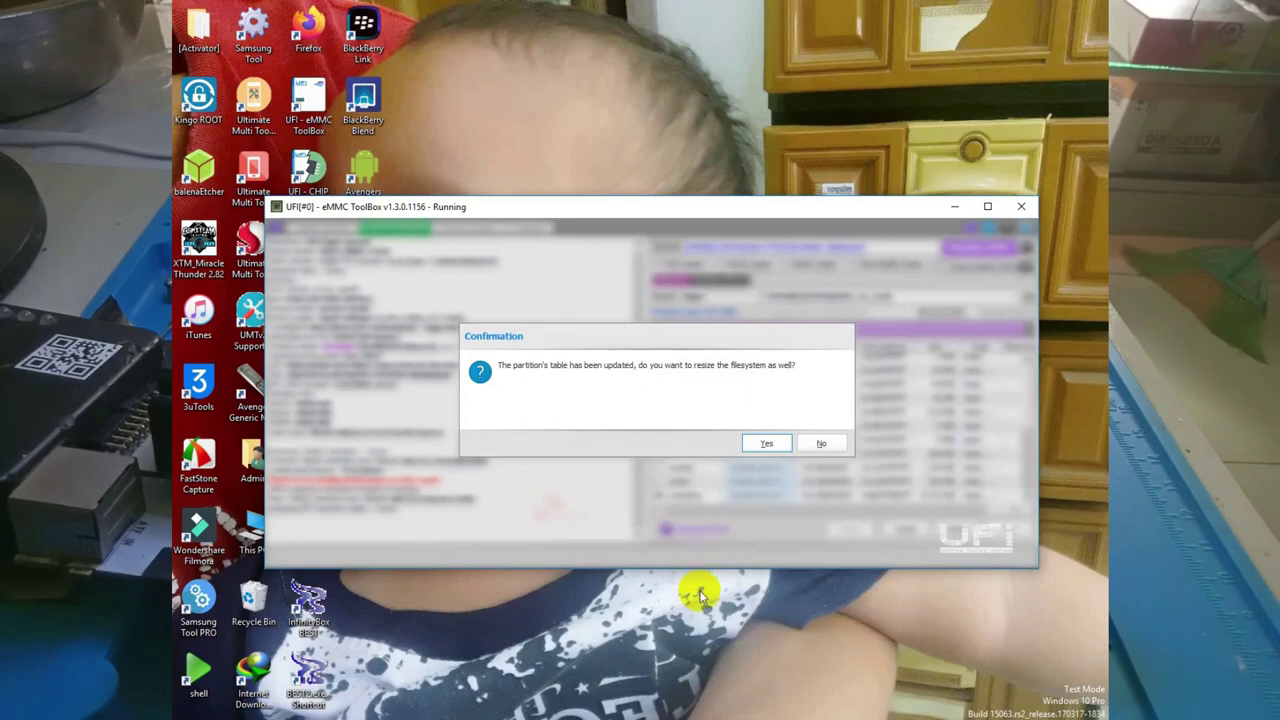
{"action": "left_click", "coordinate": [770, 443]}
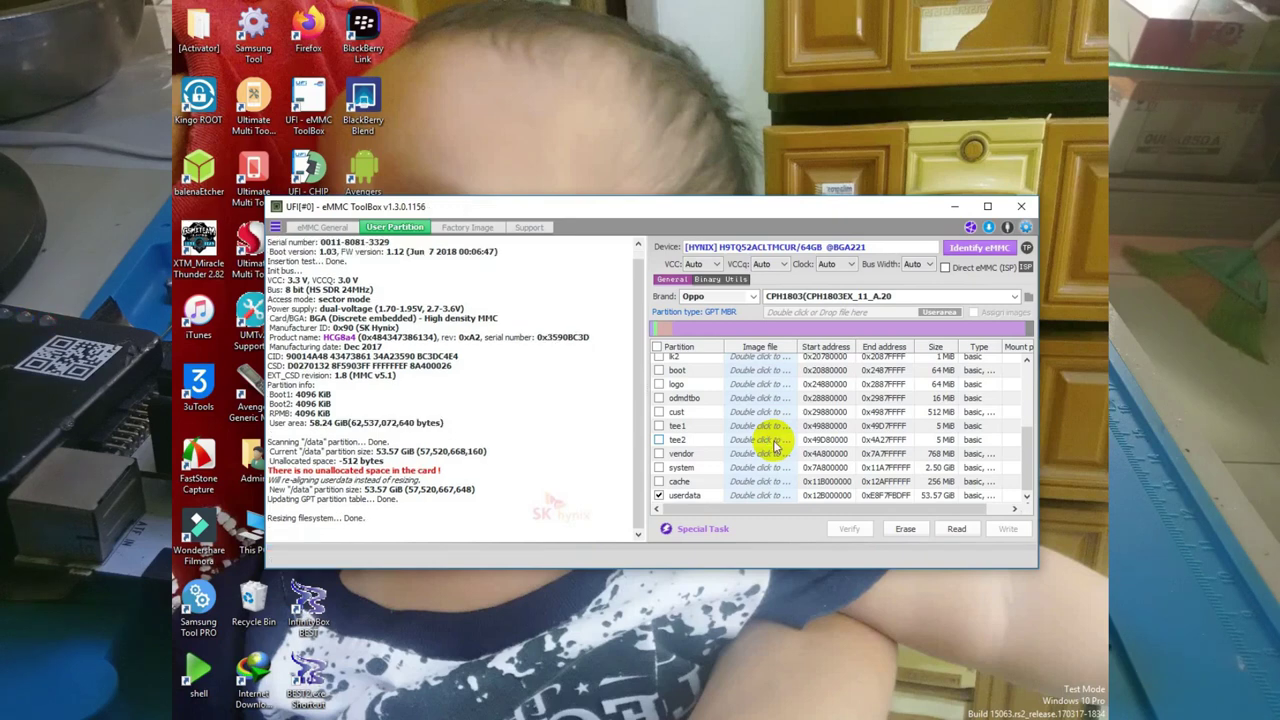
Step: Identify the eMMC again and check the internal storage size in the log
{"action": "left_click", "coordinate": [980, 247]}
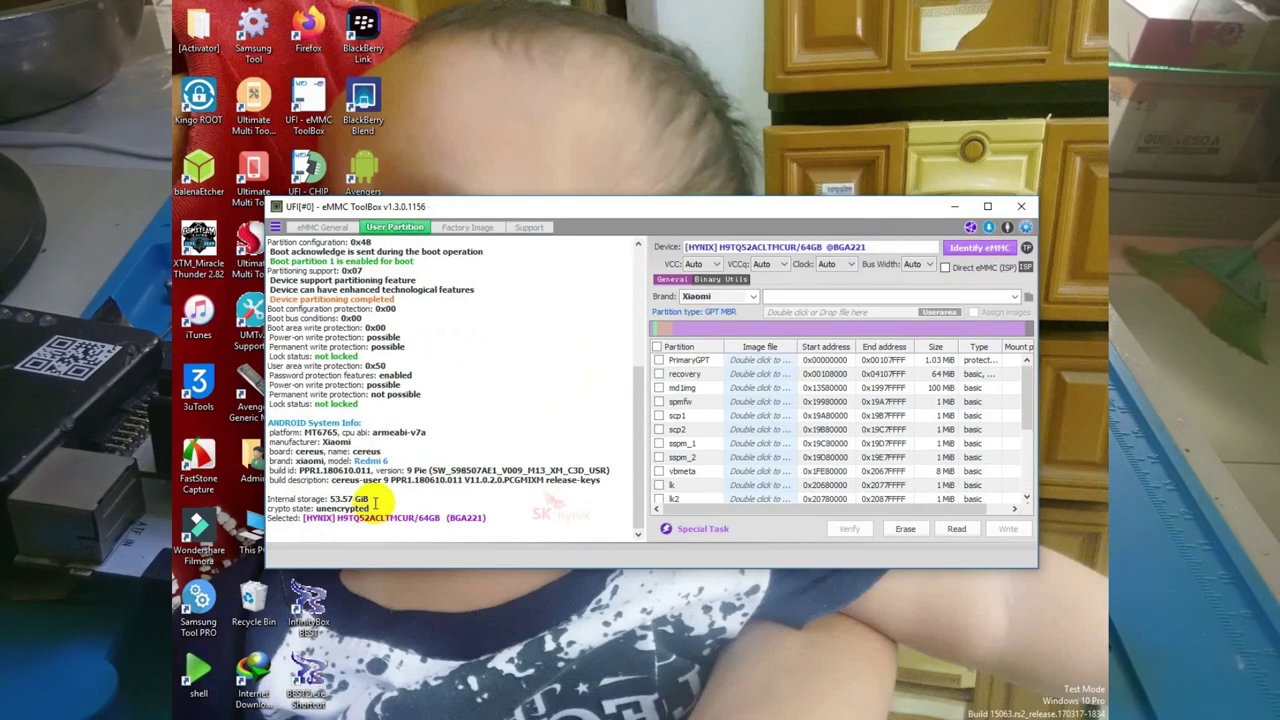
{"action": "left_click_drag", "start_coordinate": [268, 498], "coordinate": [336, 499]}
{"action": "left_click", "coordinate": [380, 498]}
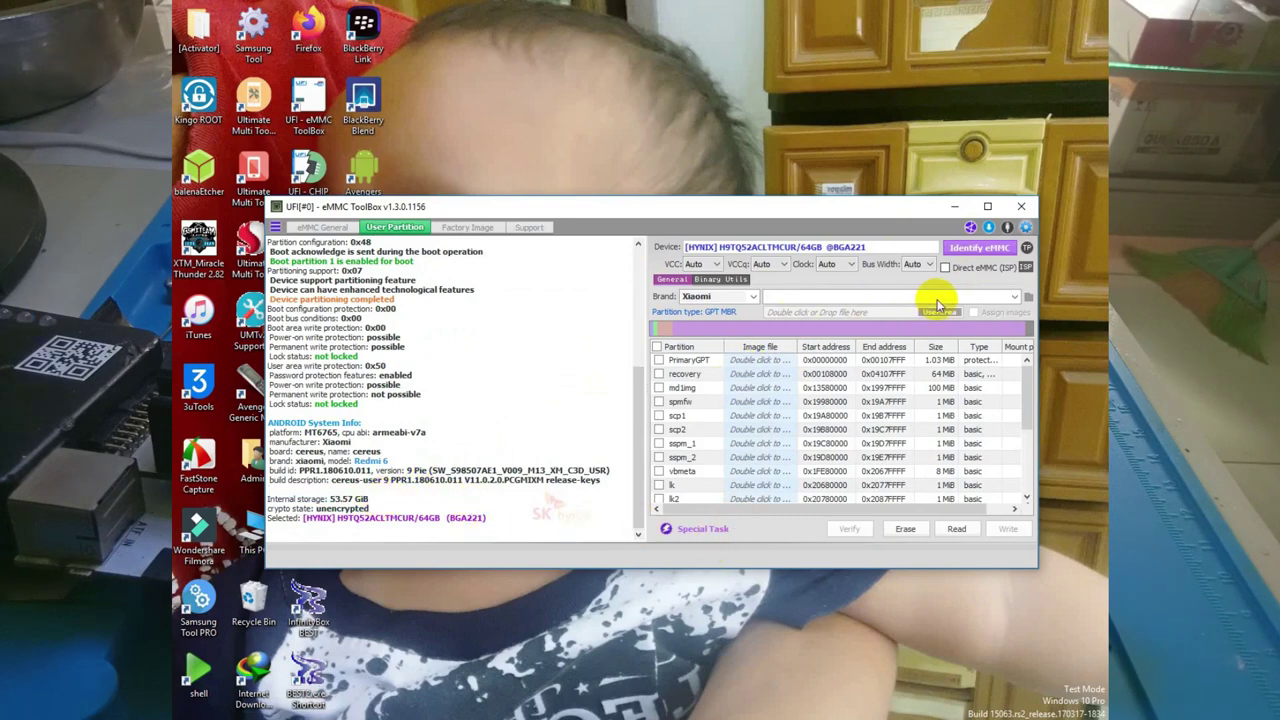
Step: Load the Xiaomi Redmi_6 (SW_S98507AE1_V009_M13_XM_C3D_USR) backup and write its nvdata, persist, proinfo and nvram images to the eMMC
{"action": "left_click", "coordinate": [1013, 297]}
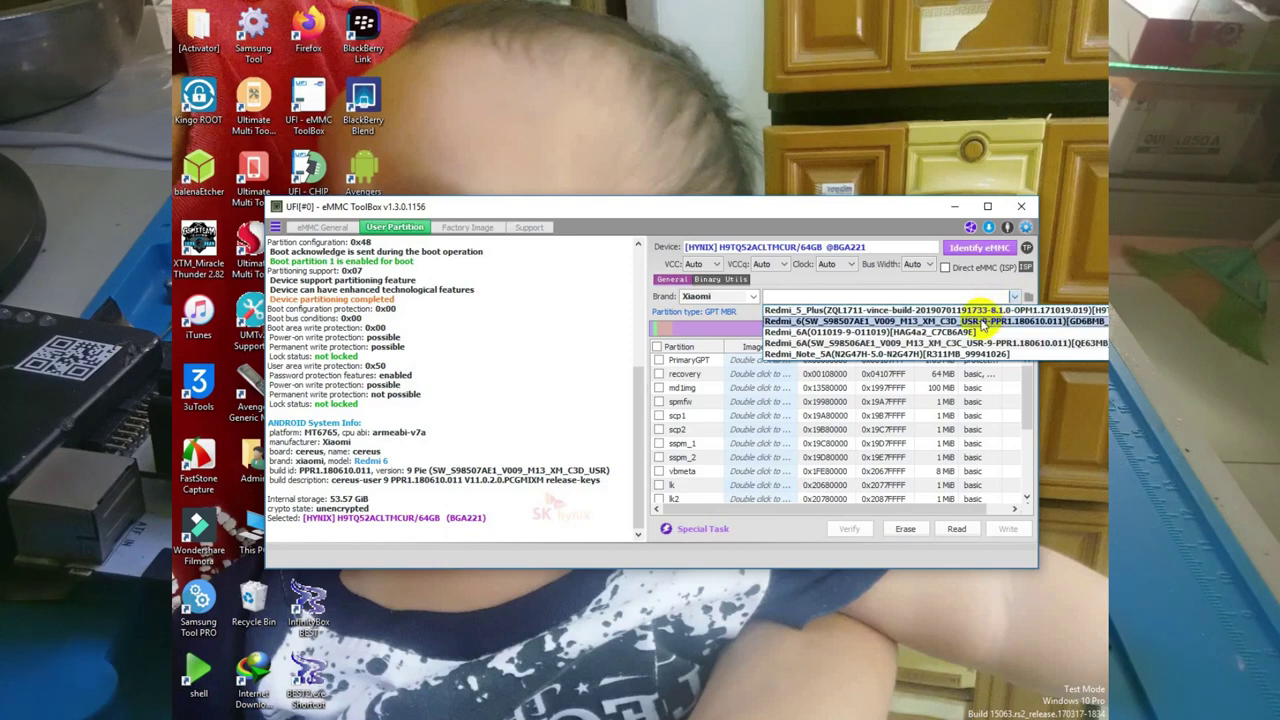
{"action": "left_click", "coordinate": [985, 321]}
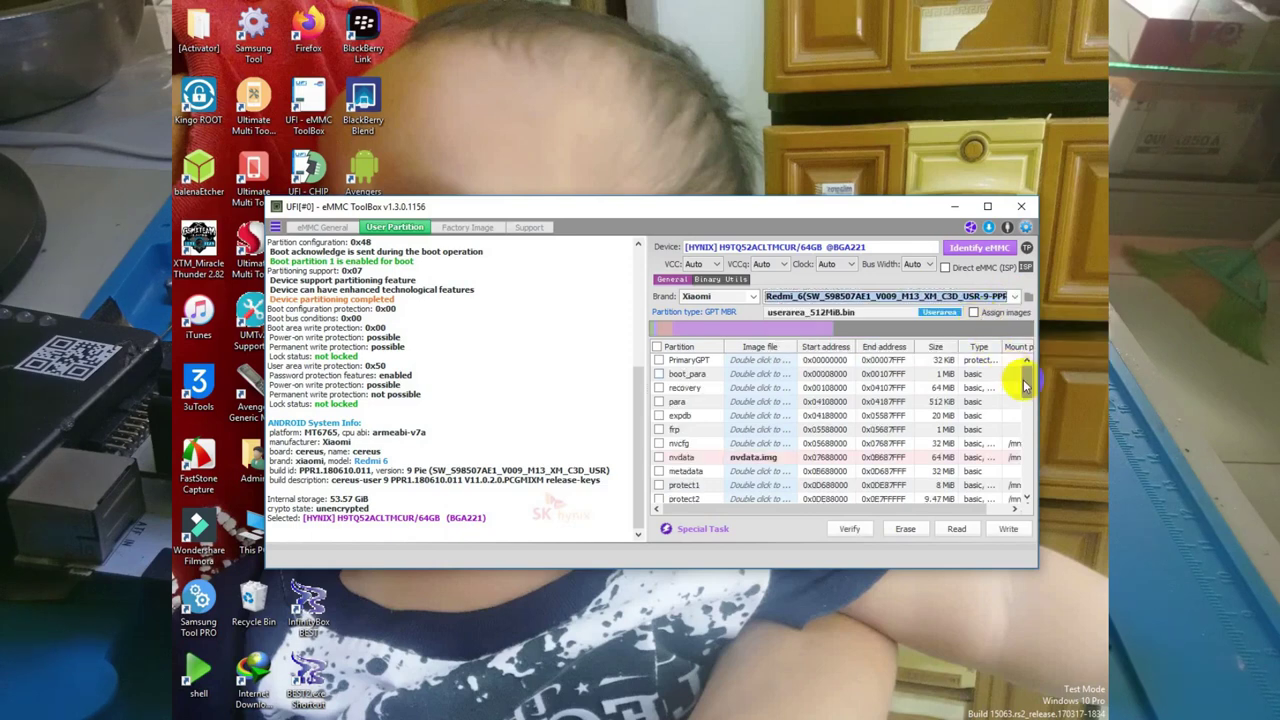
{"action": "left_click_drag", "start_coordinate": [1024, 381], "coordinate": [1006, 408]}
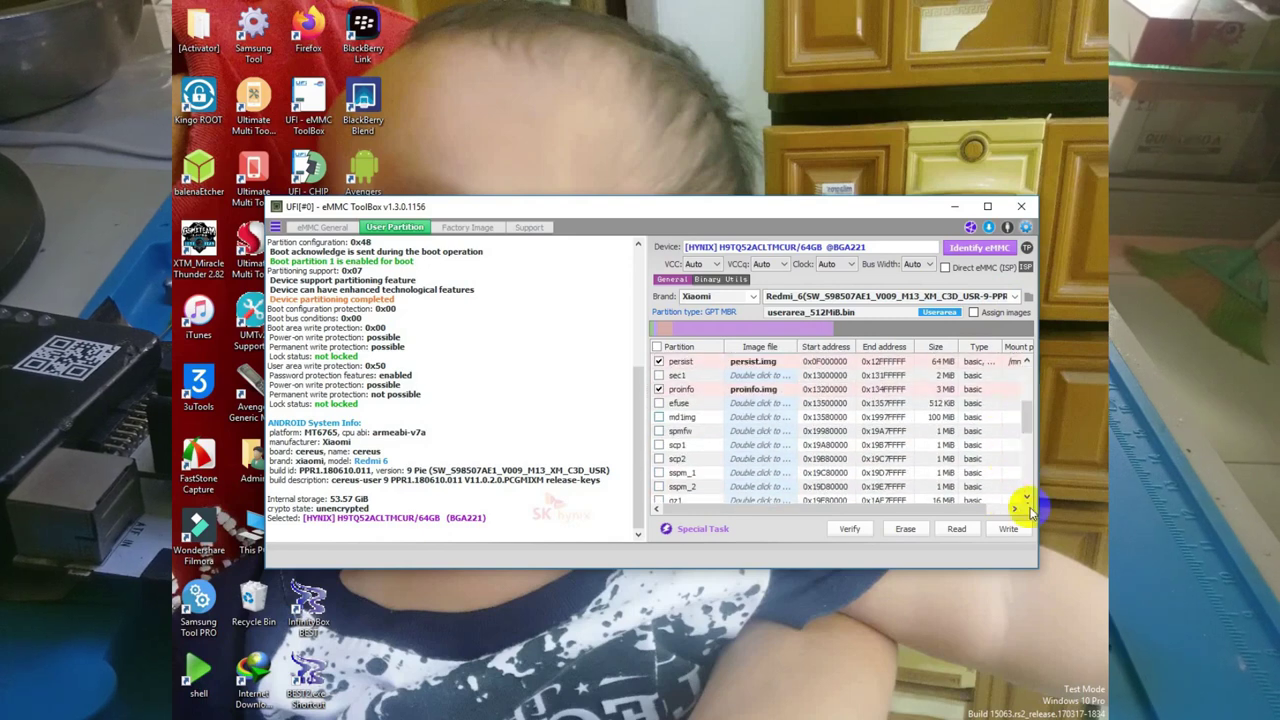
{"action": "left_click", "coordinate": [1004, 536]}
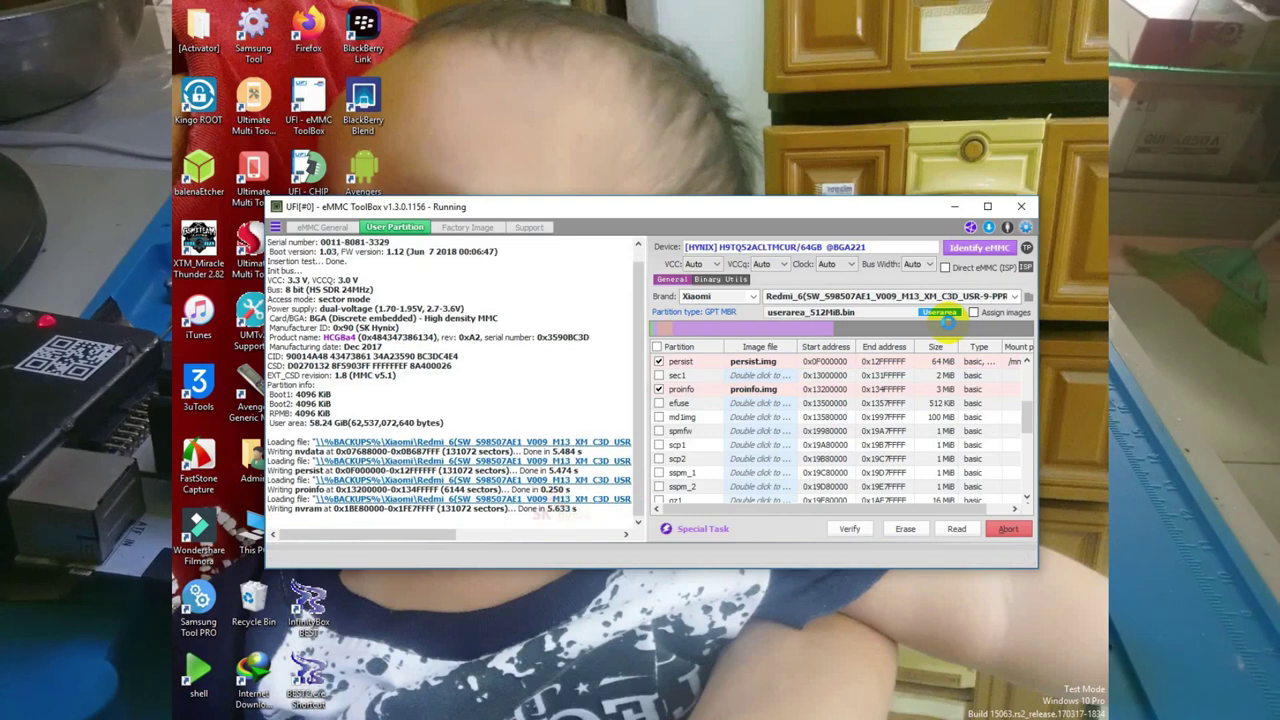
Step: Run the Xiaomi Reset Mi Account Lock and Clear FRP Lock tasks, identifying the eMMC before and after each
{"action": "left_click", "coordinate": [980, 248]}
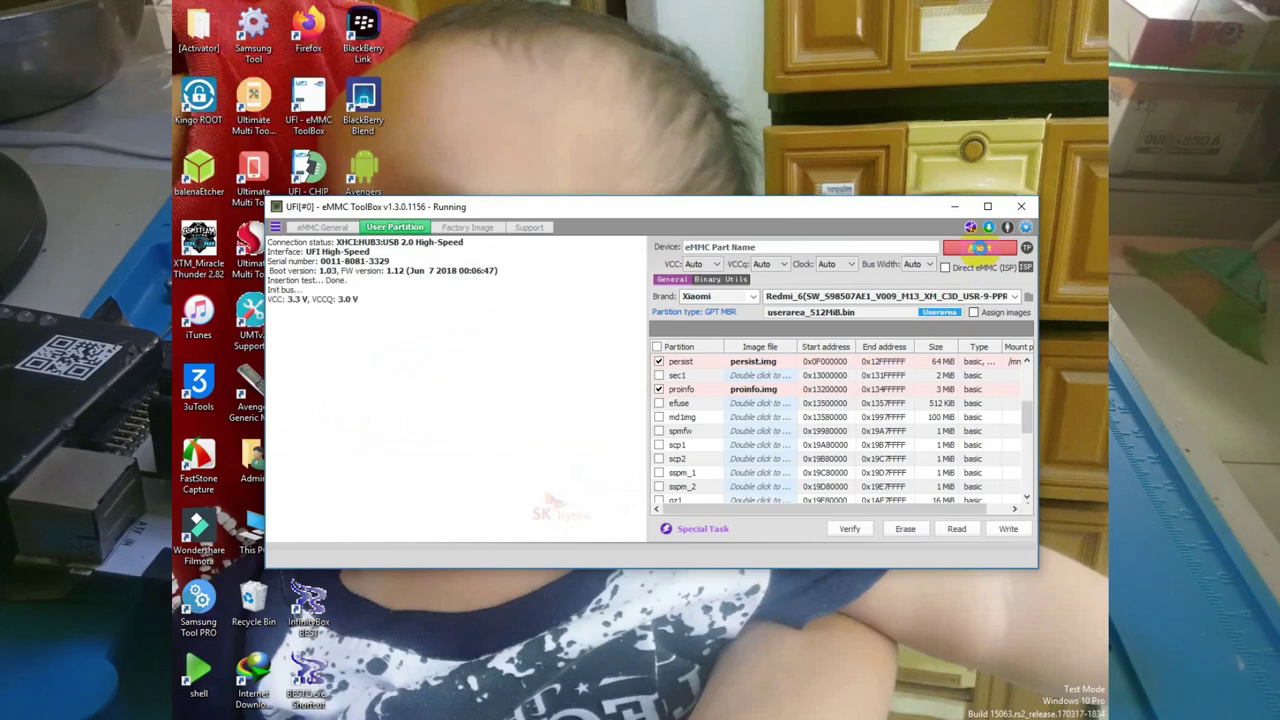
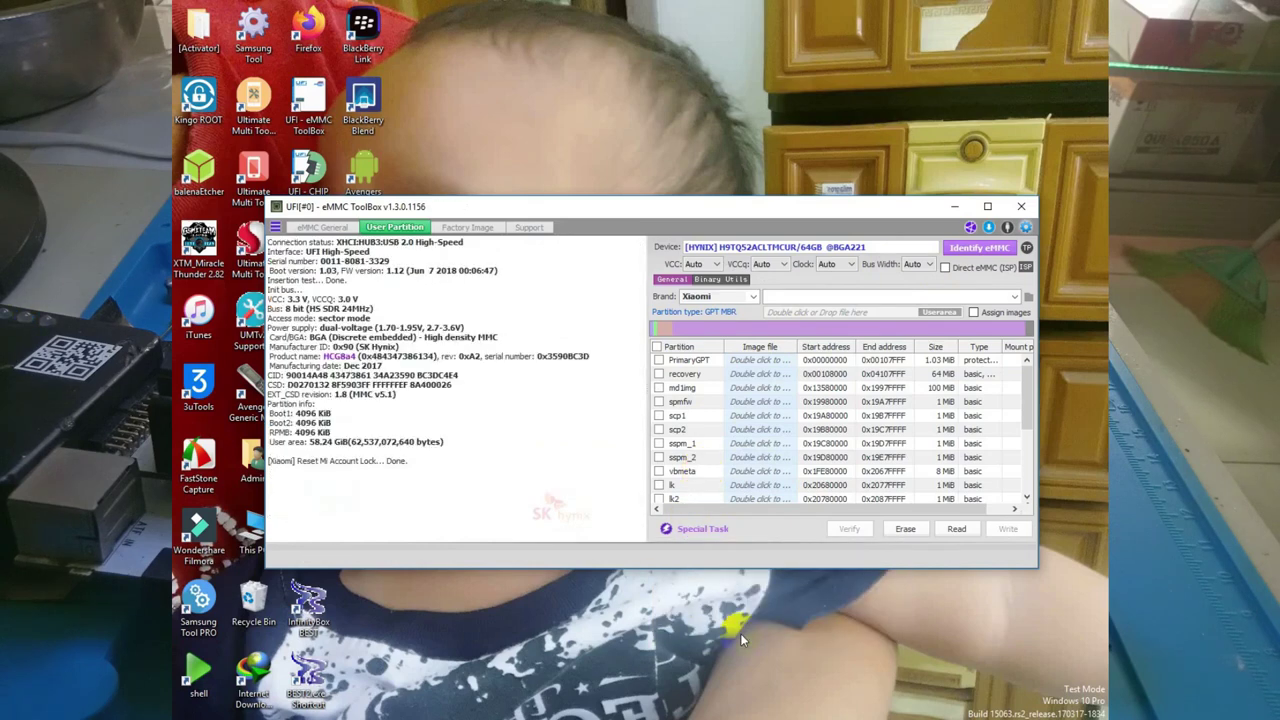
{"action": "left_click", "coordinate": [950, 248]}
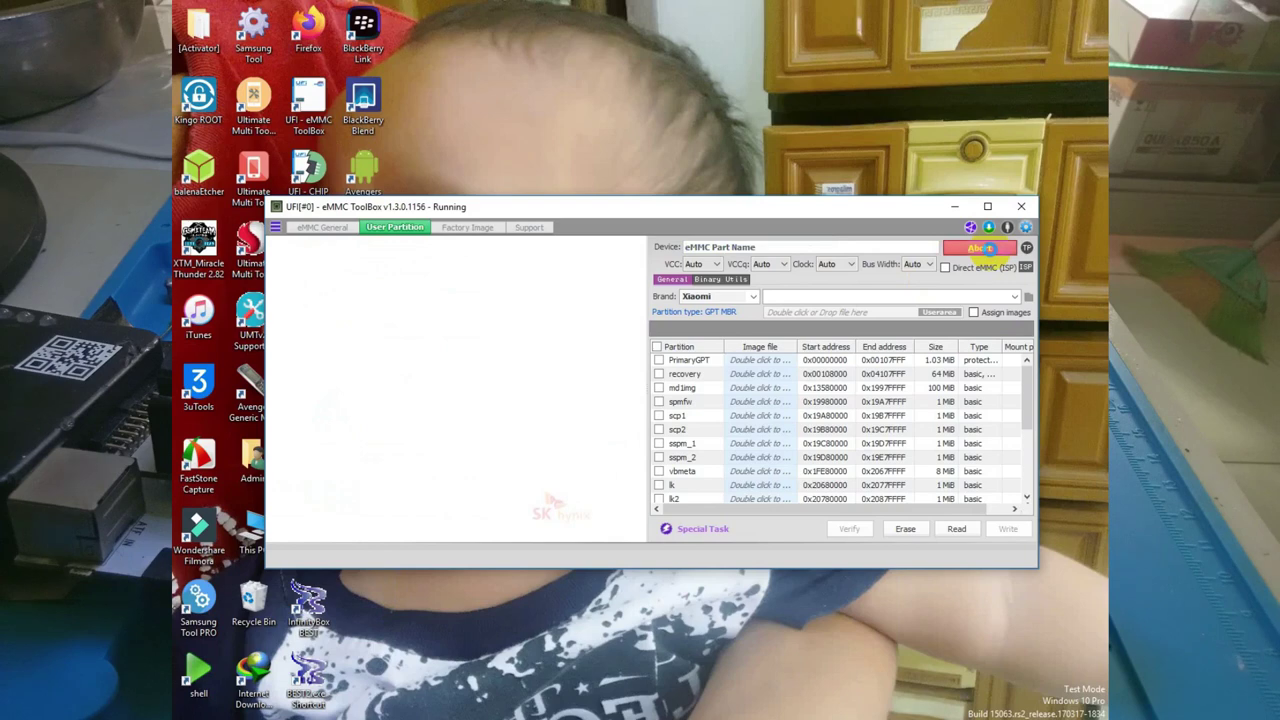
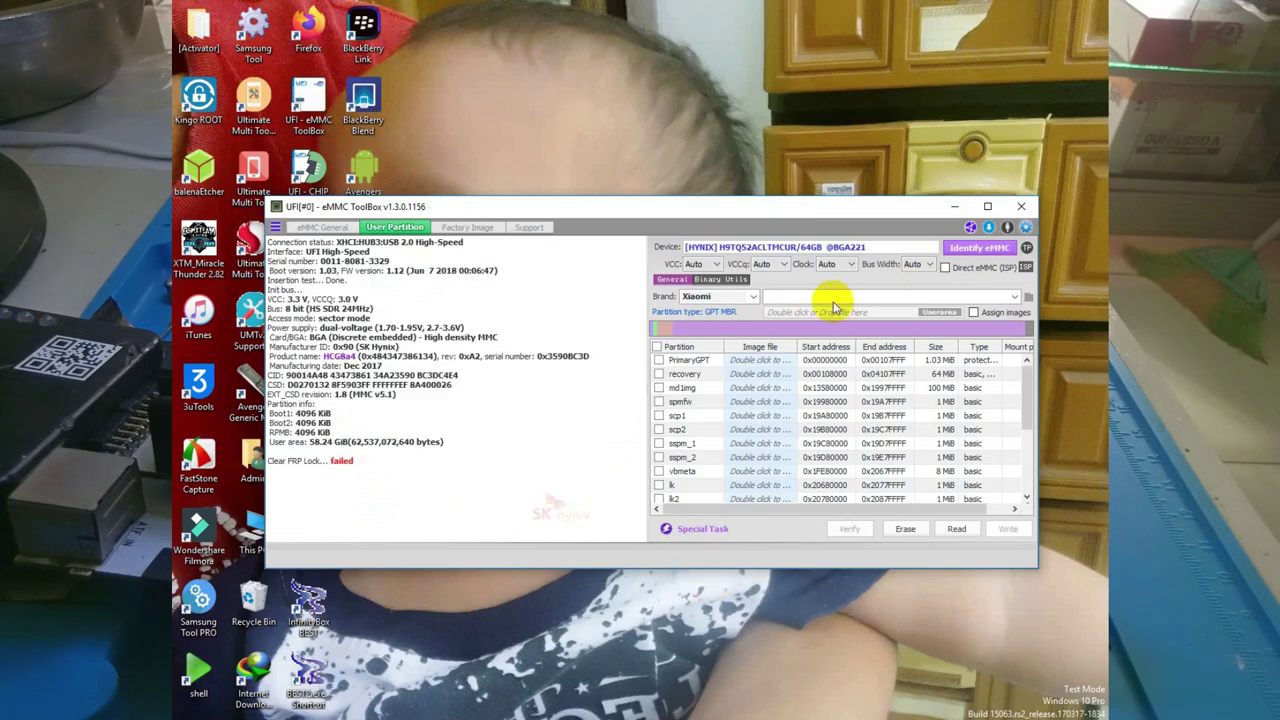
{"action": "left_click", "coordinate": [955, 249]}
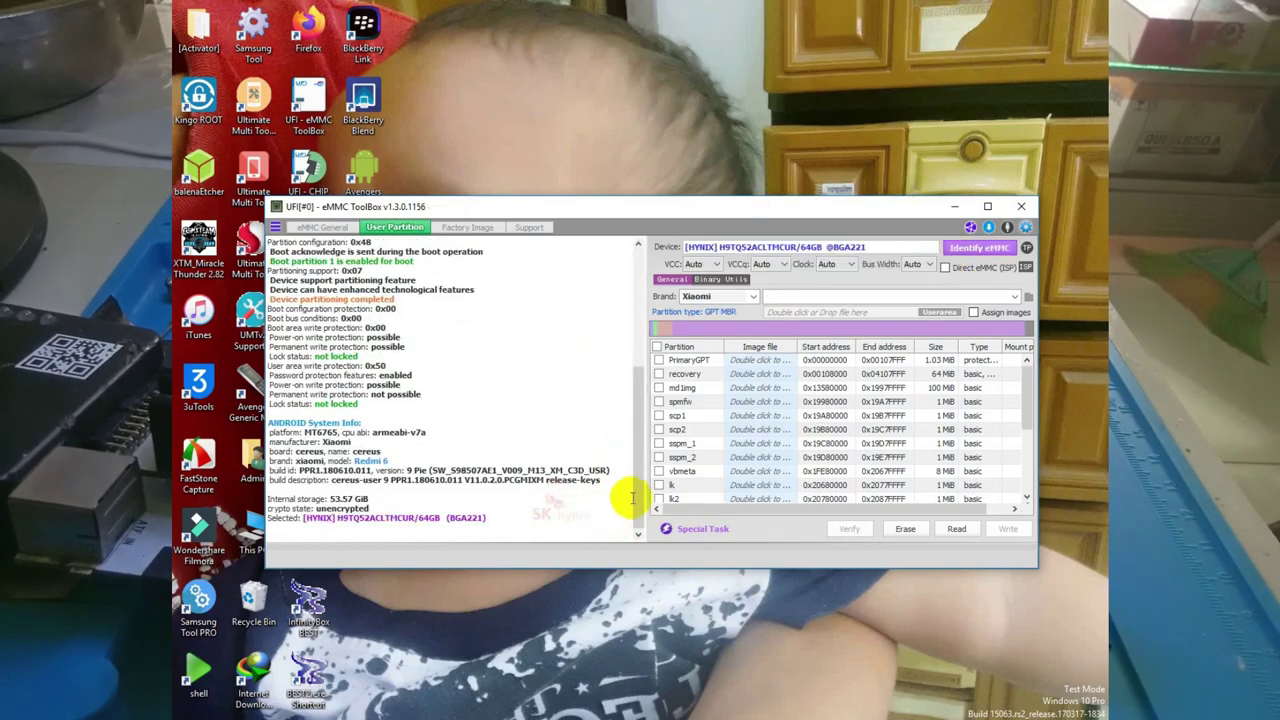
{"action": "left_click_drag", "start_coordinate": [636, 491], "coordinate": [634, 434]}
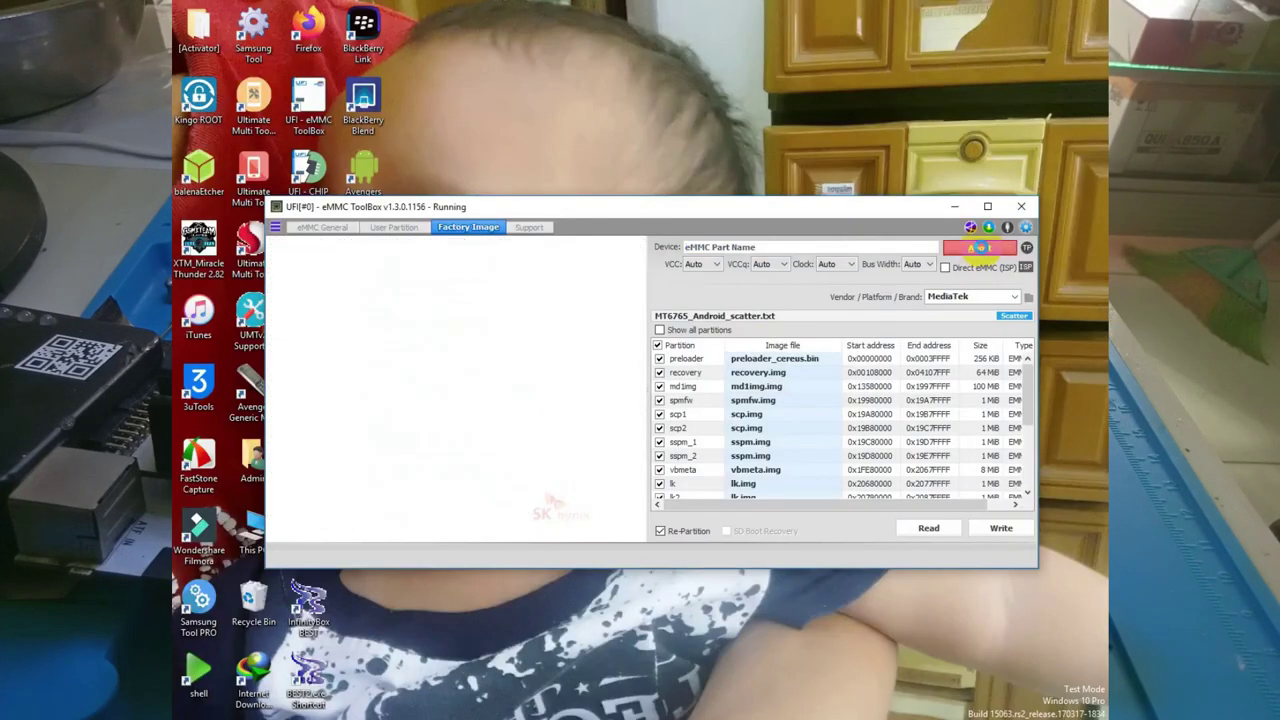
Step: Identify the flashed eMMC, then resize and realign its userdata partition together with the filesystem
{"action": "left_click", "coordinate": [980, 248]}
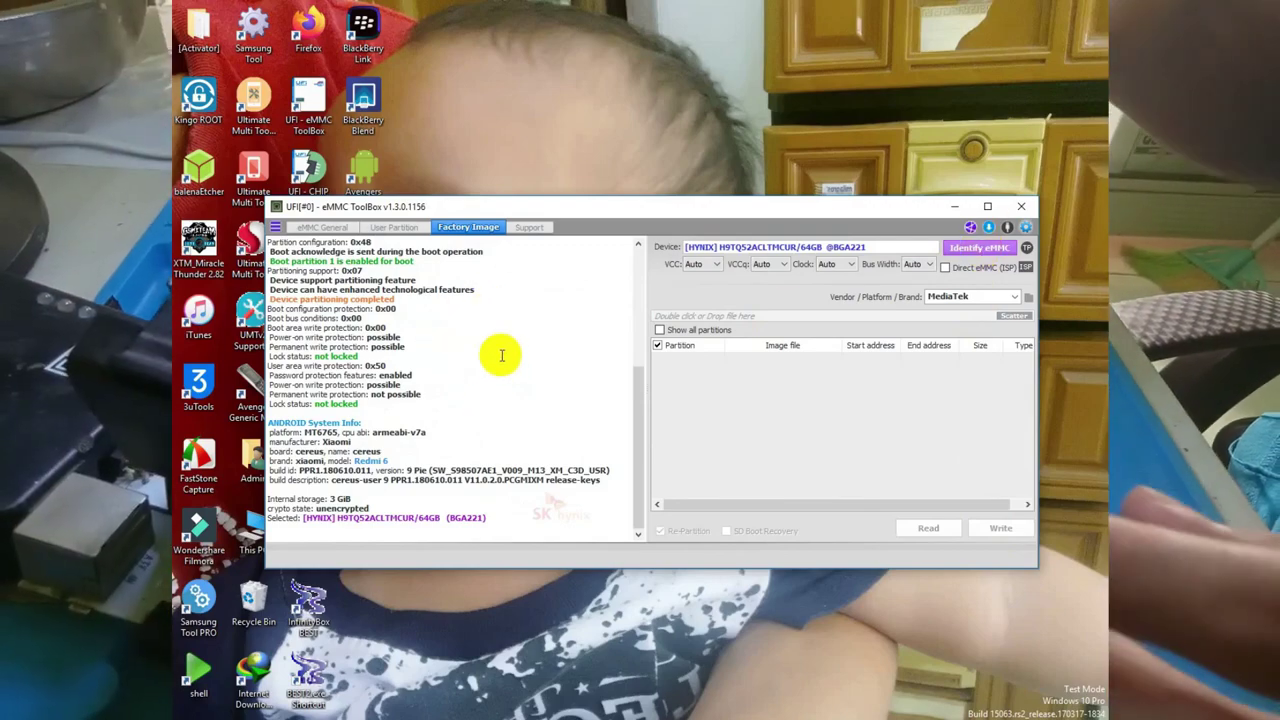
{"action": "left_click", "coordinate": [394, 227]}
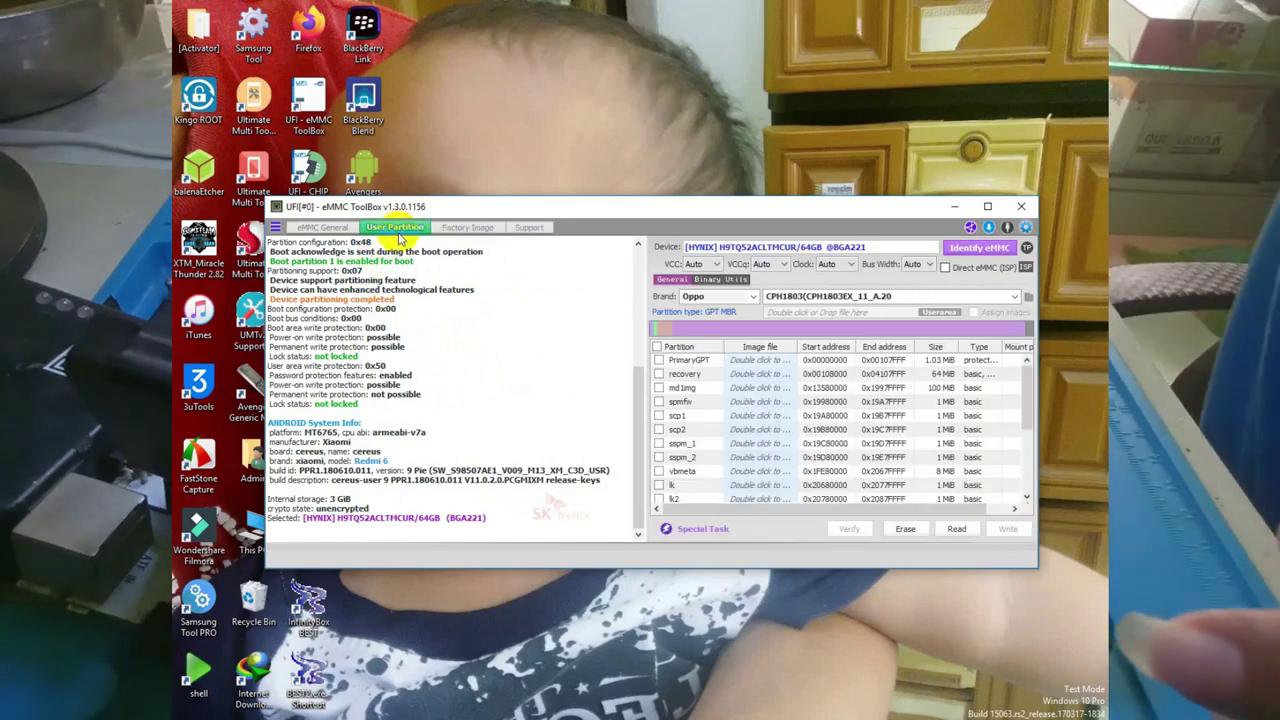
{"action": "left_click", "coordinate": [343, 493]}
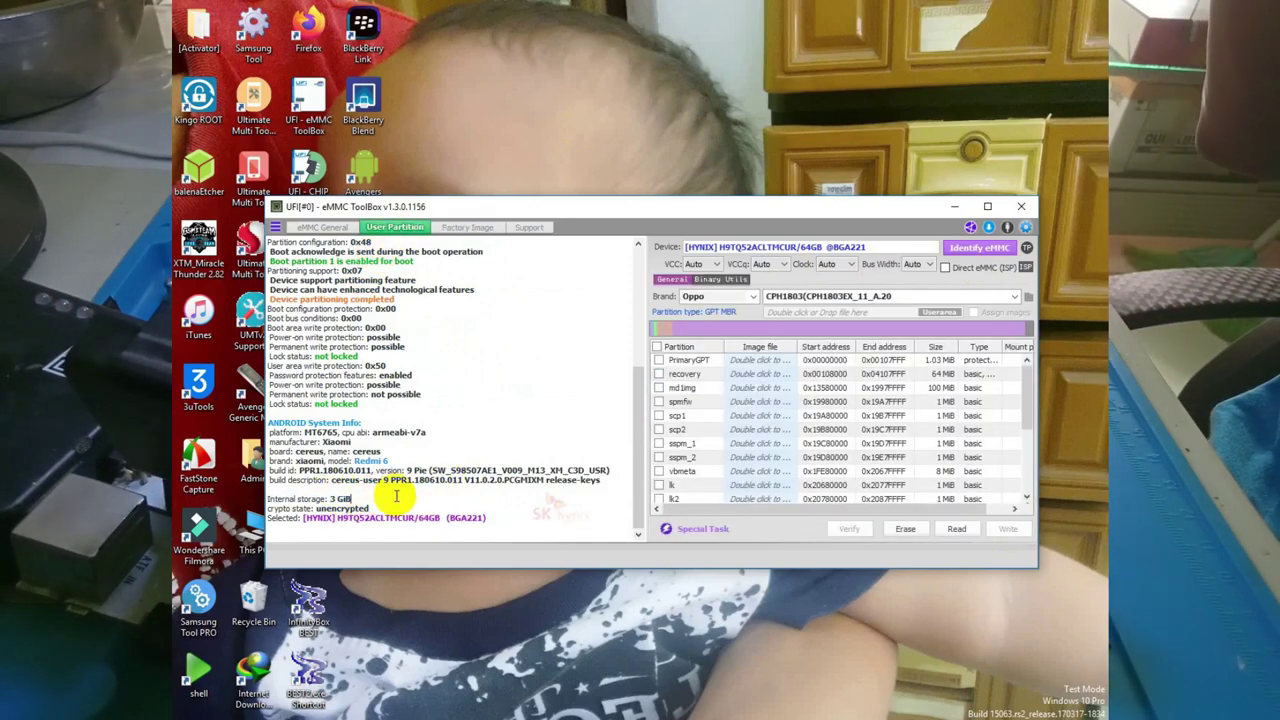
{"action": "left_click", "coordinate": [1028, 440]}
{"action": "left_click_drag", "start_coordinate": [1028, 440], "coordinate": [1027, 491]}
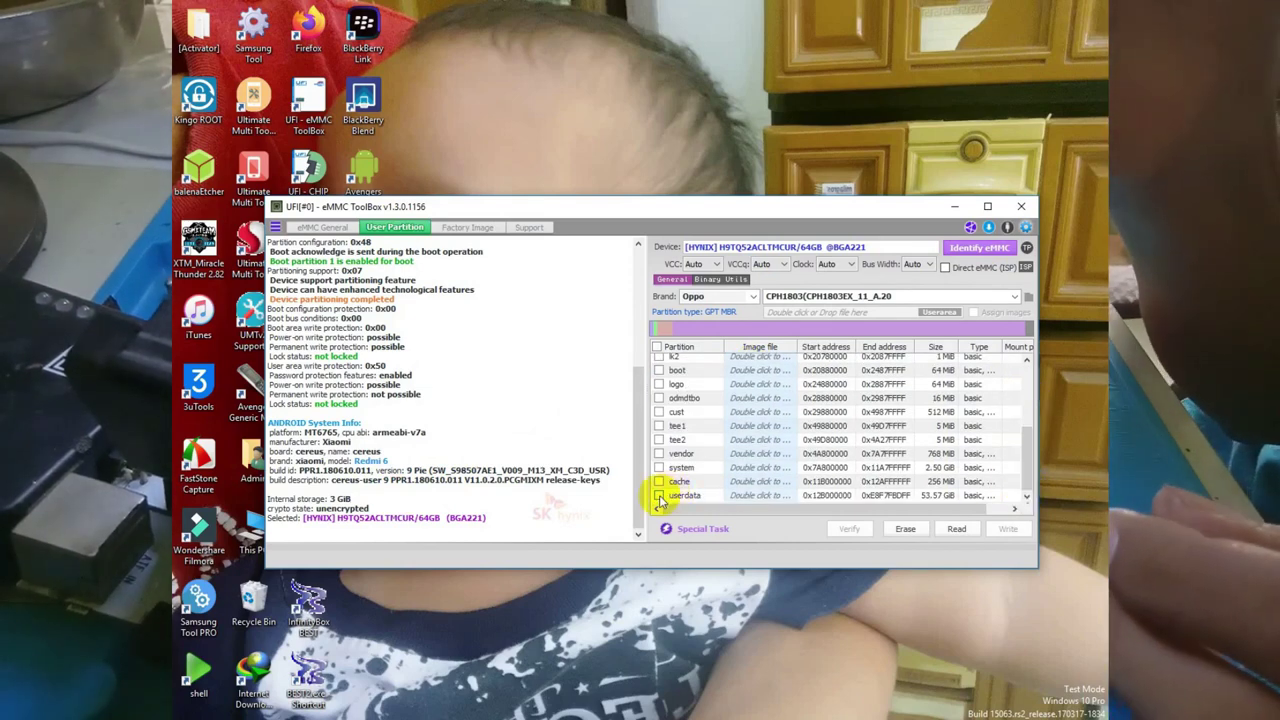
{"action": "left_click", "coordinate": [704, 530]}
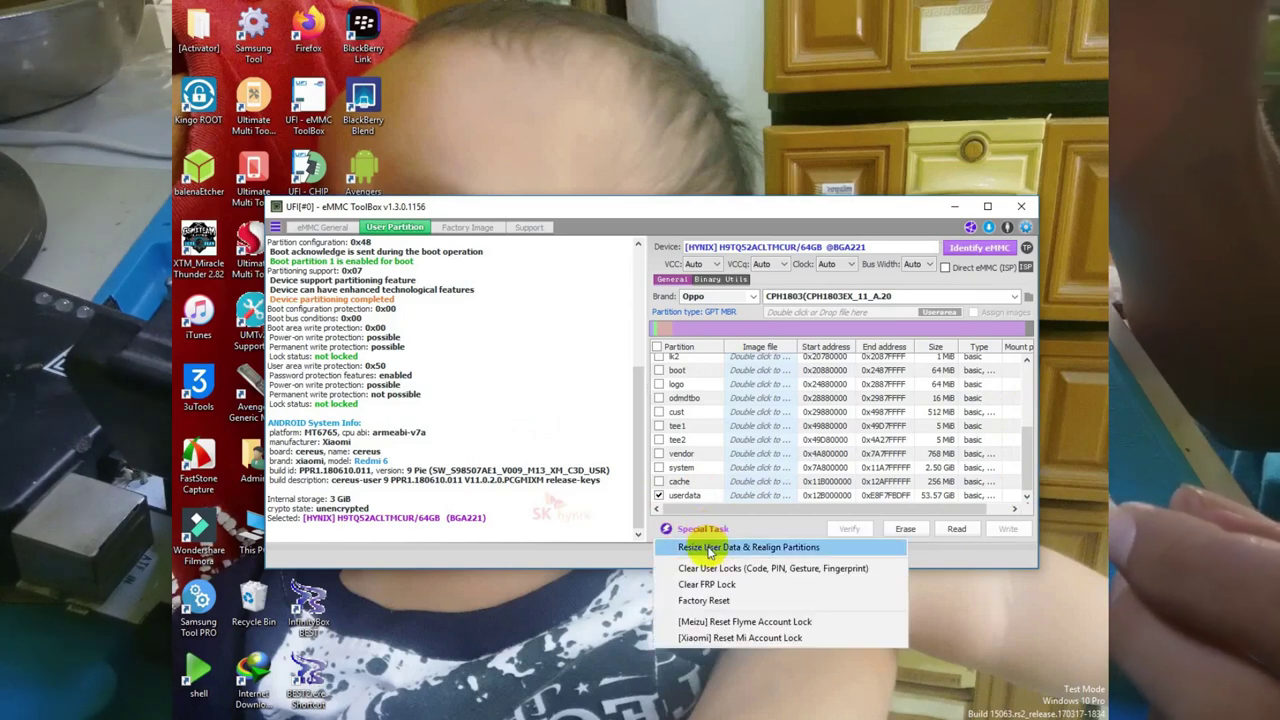
{"action": "left_click", "coordinate": [711, 552]}
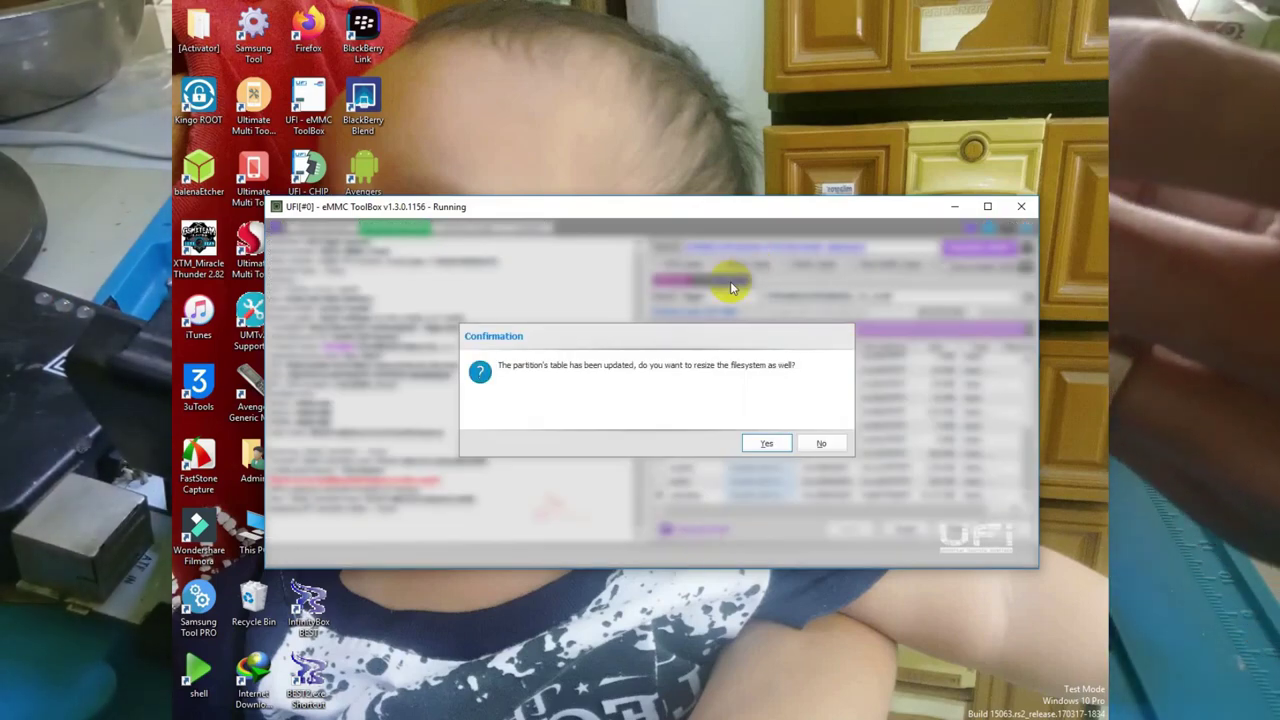
{"action": "left_click", "coordinate": [767, 442]}
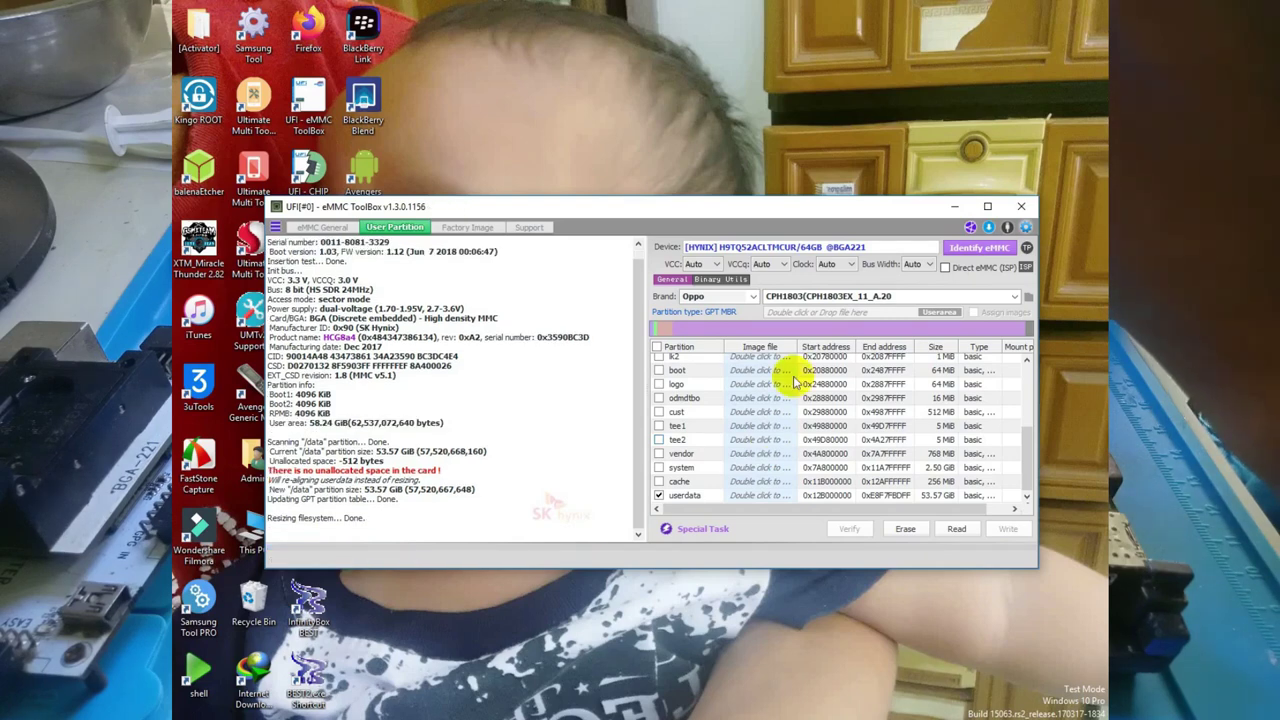
Step: Re-identify the eMMC and check the internal storage size after the resize
{"action": "left_click", "coordinate": [983, 247]}
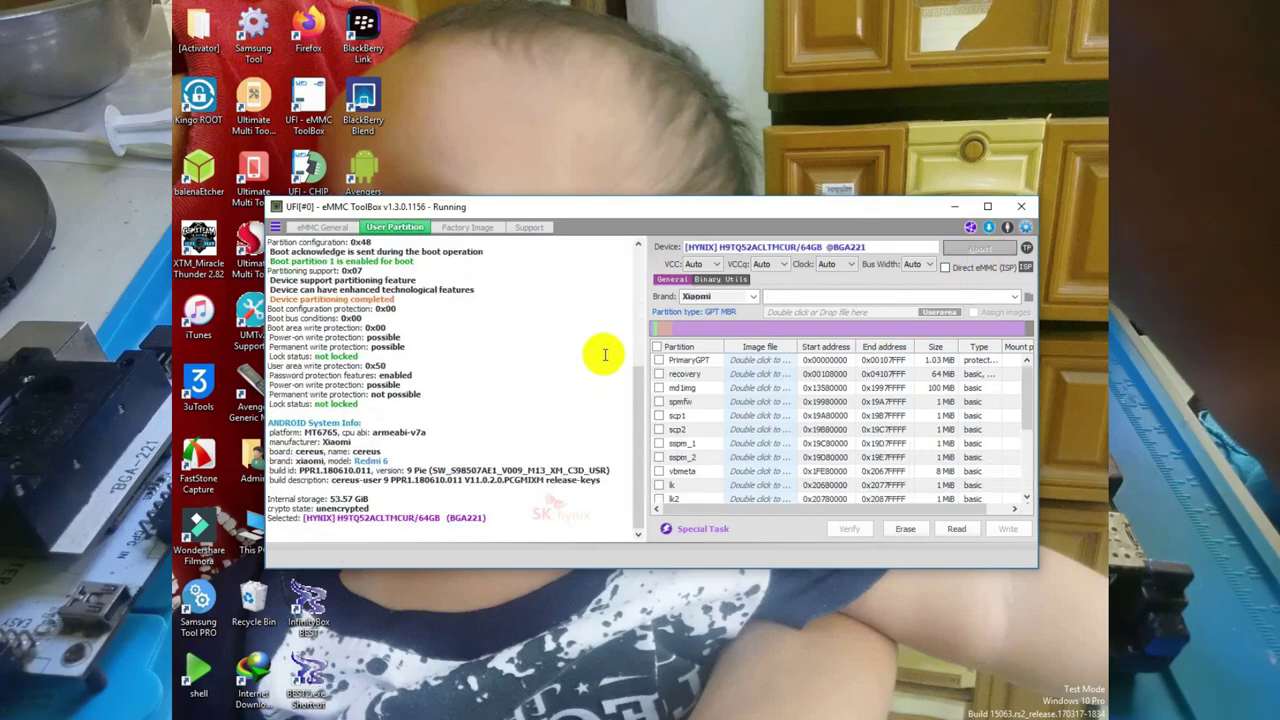
{"action": "mouse_move", "coordinate": [375, 503]}
{"action": "left_mouse_down"}
{"action": "mouse_move", "coordinate": [343, 497]}
{"action": "mouse_move", "coordinate": [383, 500]}
{"action": "left_mouse_up"}
{"action": "left_click", "coordinate": [385, 497]}
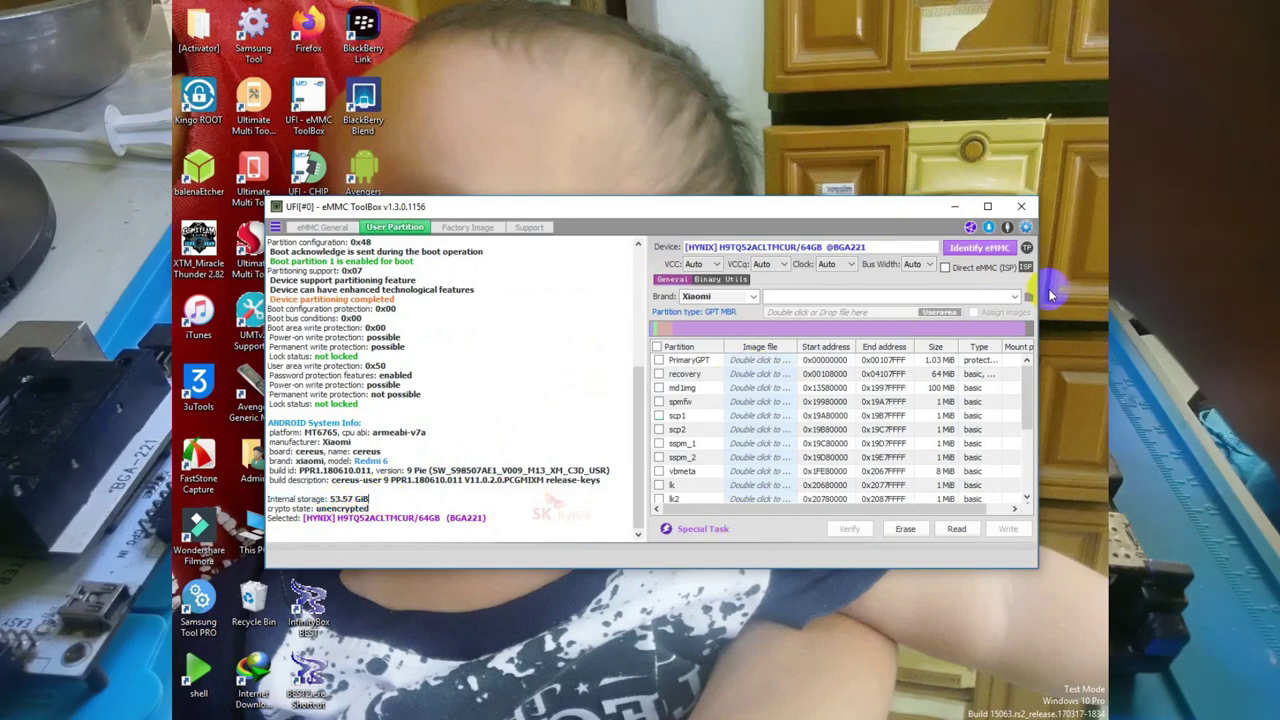
Step: Load the saved Redmi_6 (SW_S98507AE1_V009_M13_XM_C3D_USR) backup and write its nvdata, persist, proinfo and nvram partitions
{"action": "left_click", "coordinate": [1015, 297]}
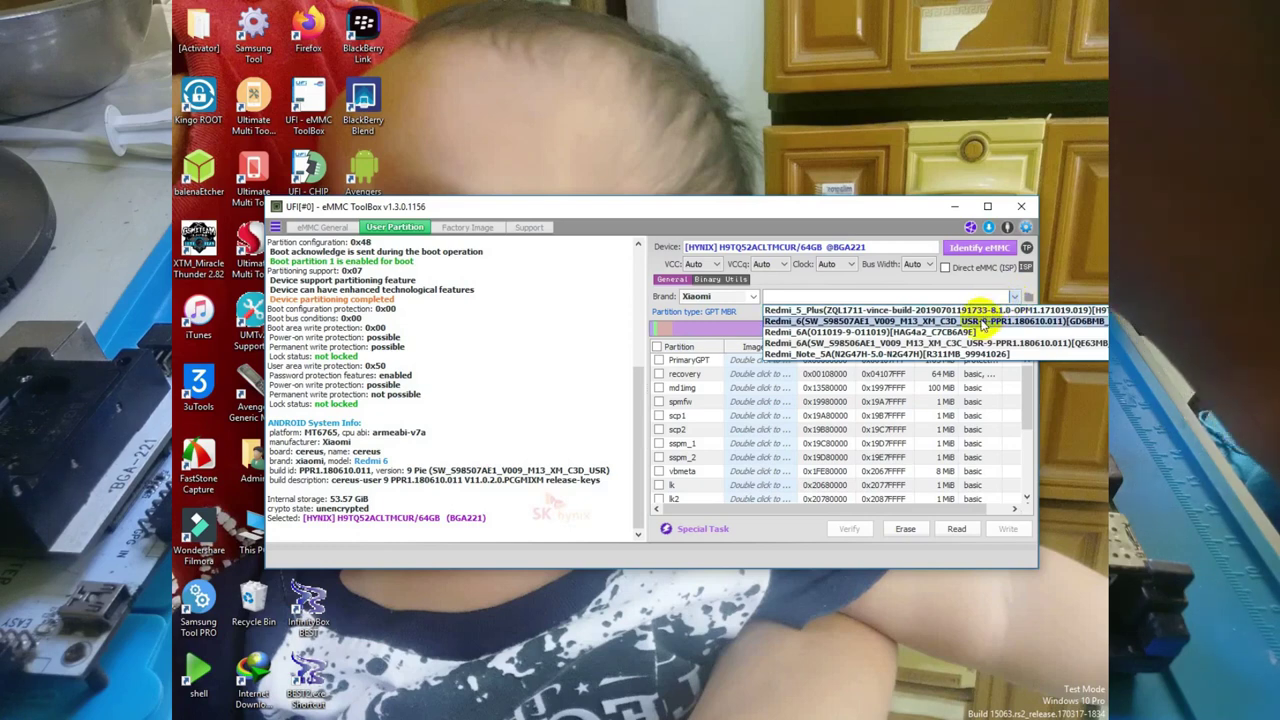
{"action": "left_click", "coordinate": [983, 321]}
{"action": "left_click", "coordinate": [1020, 405]}
{"action": "scroll", "coordinate": [1010, 415], "scroll_direction": "down", "scroll_amount": 5}
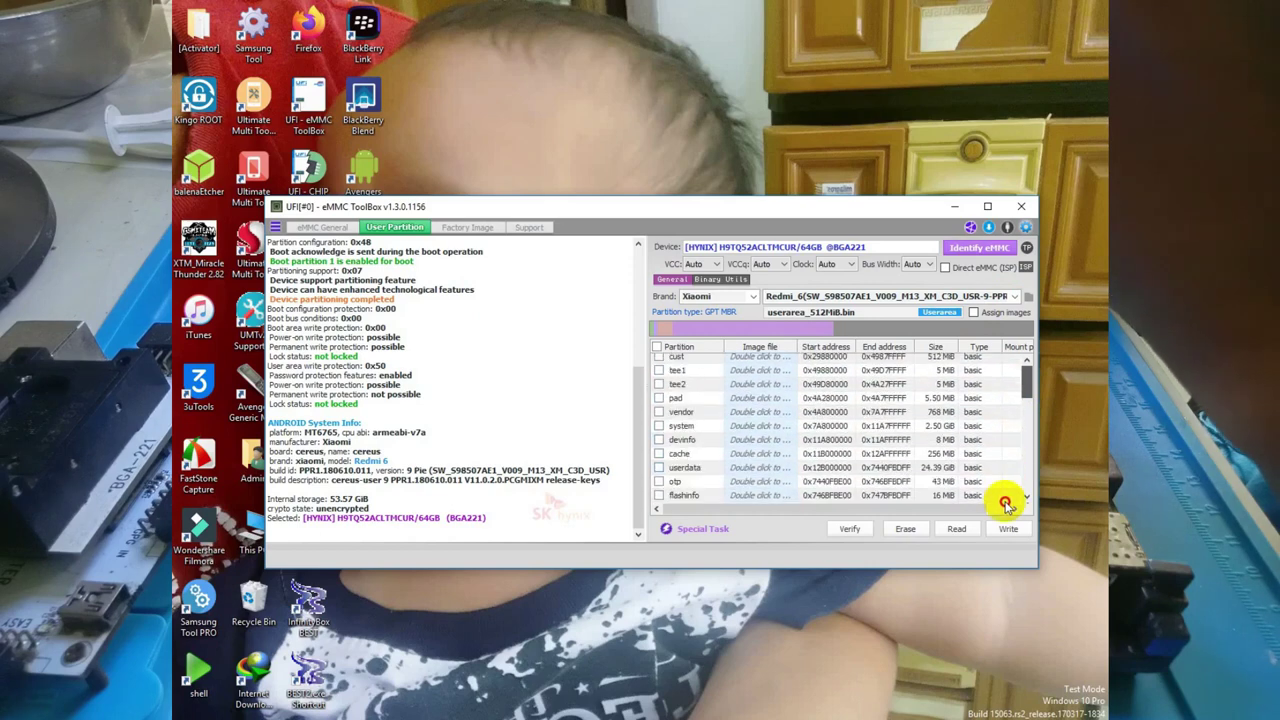
{"action": "scroll", "coordinate": [1005, 425], "scroll_direction": "up", "scroll_amount": 1}
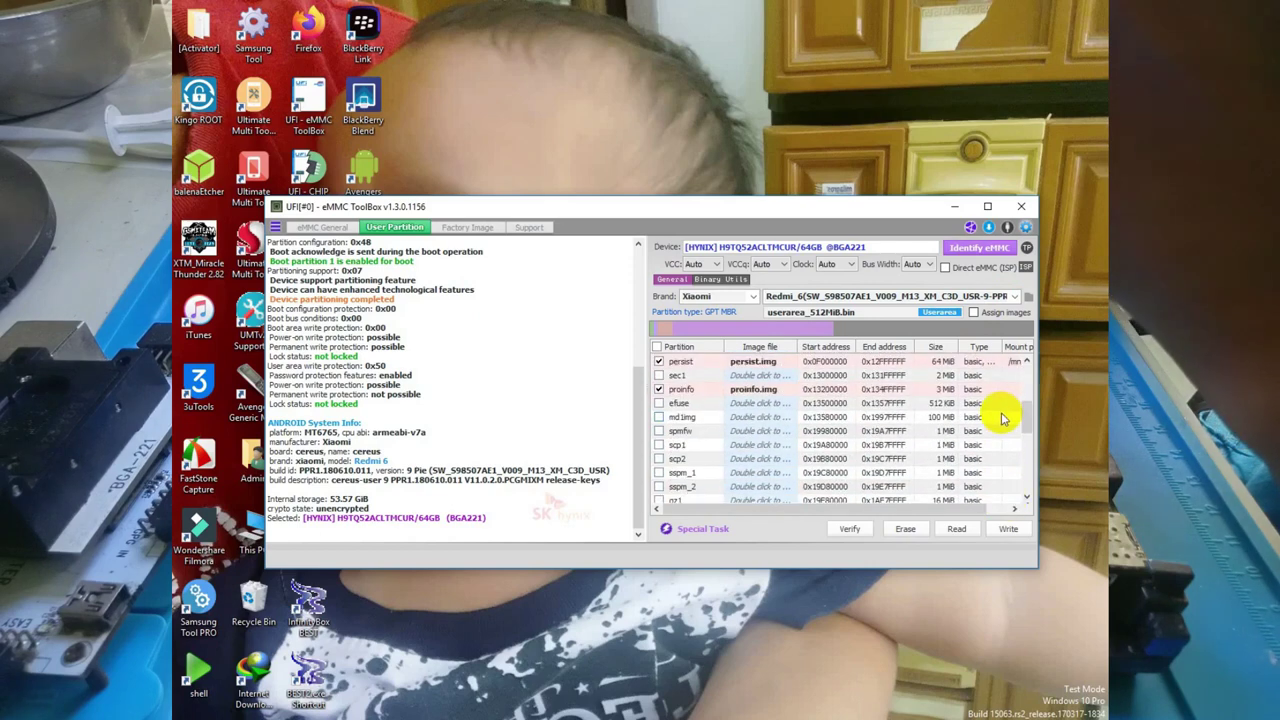
{"action": "left_click", "coordinate": [1006, 529]}
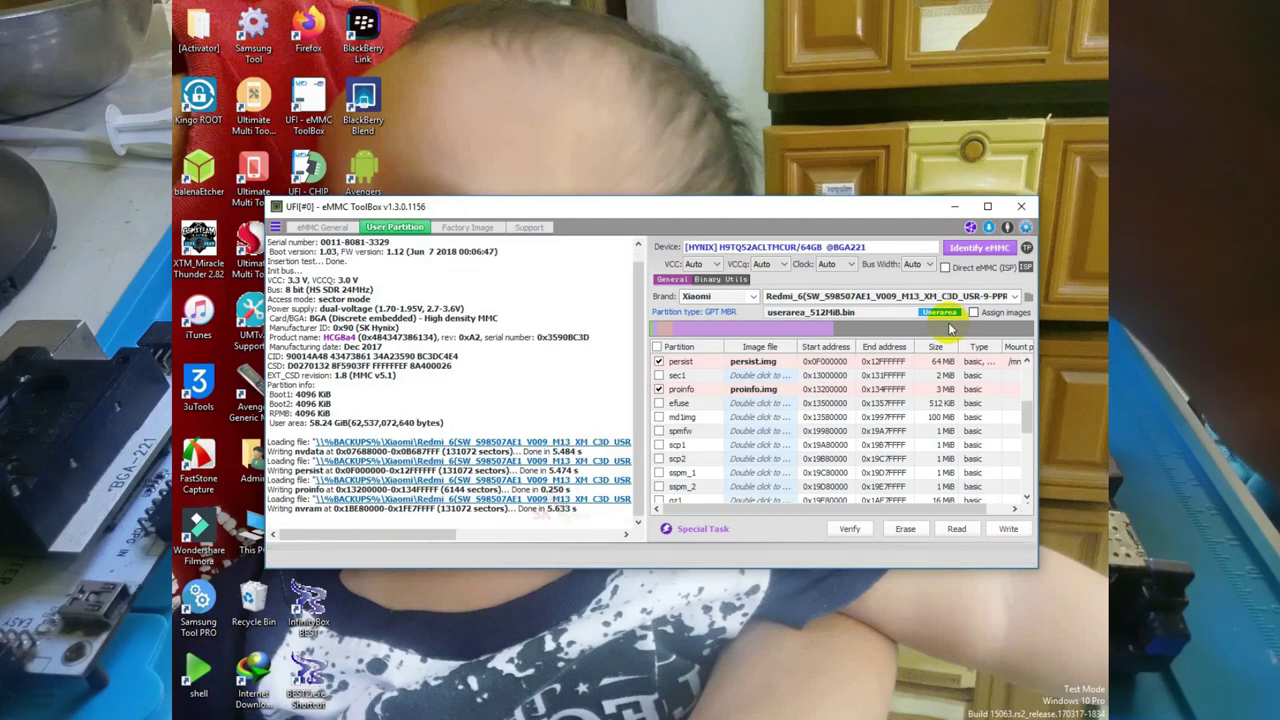
Step: Try to clear the FRP lock as a special task, identifying the eMMC before and after it
{"action": "left_click", "coordinate": [981, 251]}
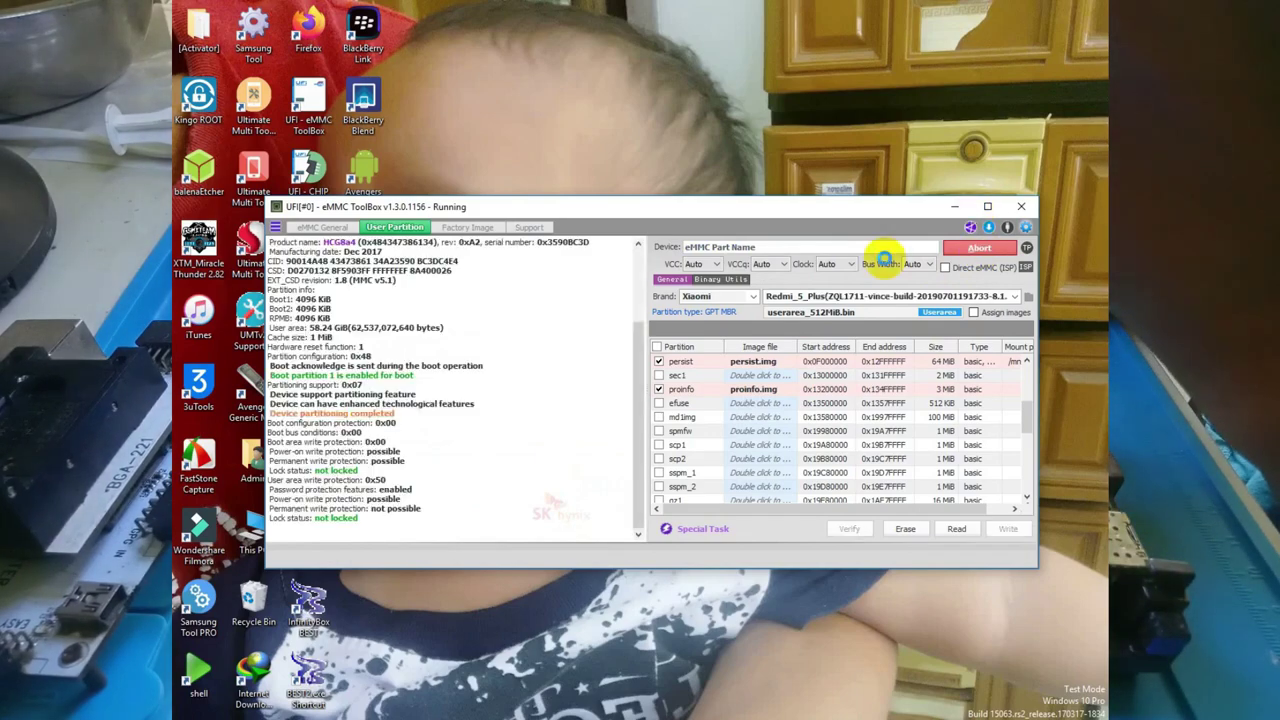
{"action": "left_click", "coordinate": [723, 531]}
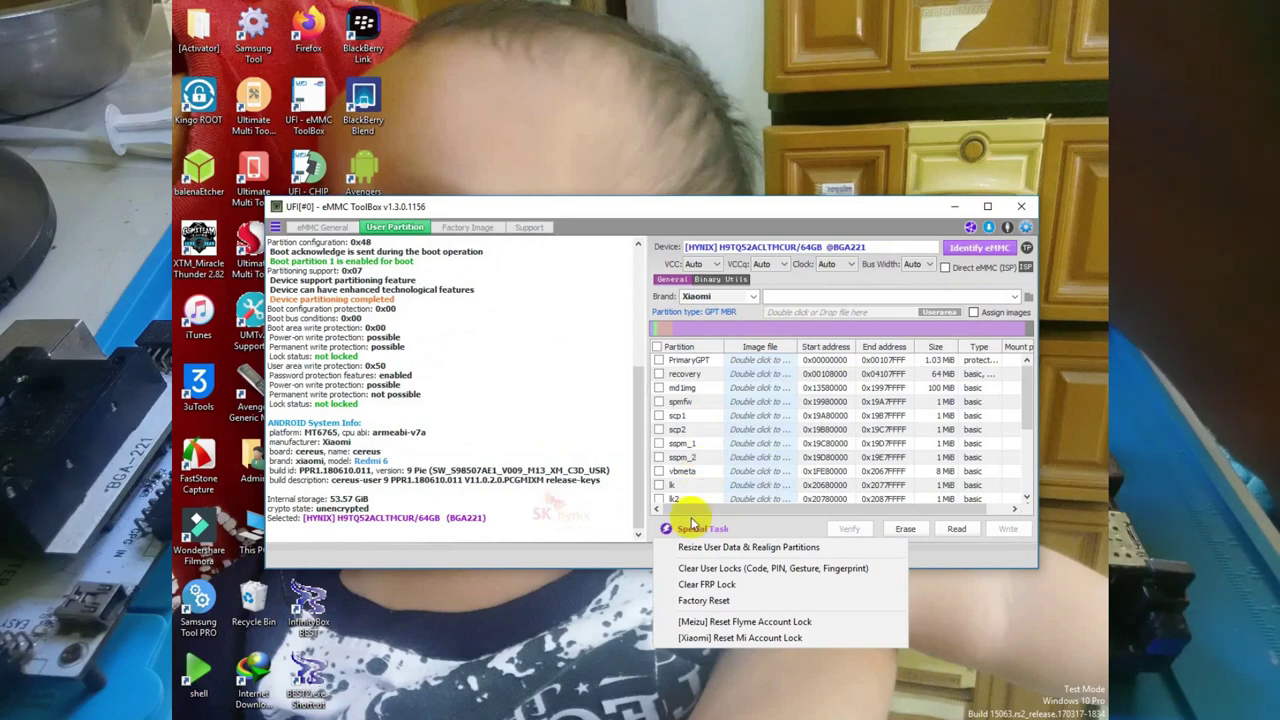
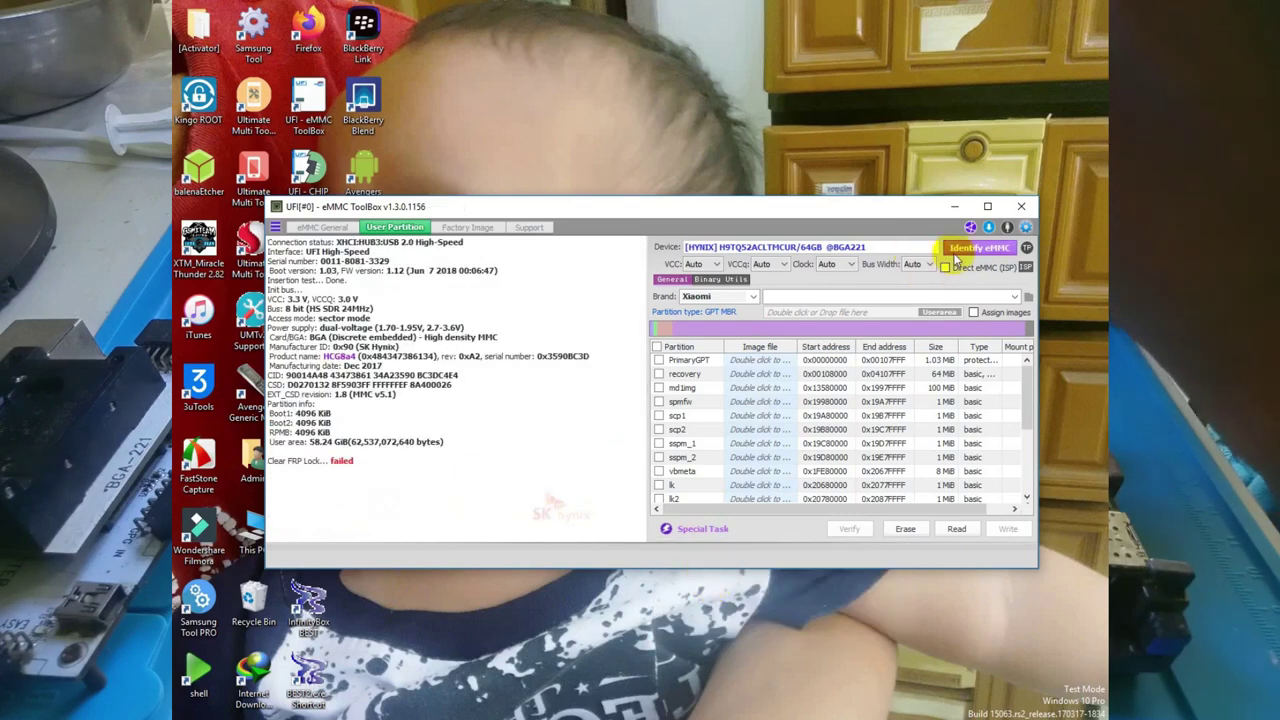
{"action": "left_click", "coordinate": [955, 250]}
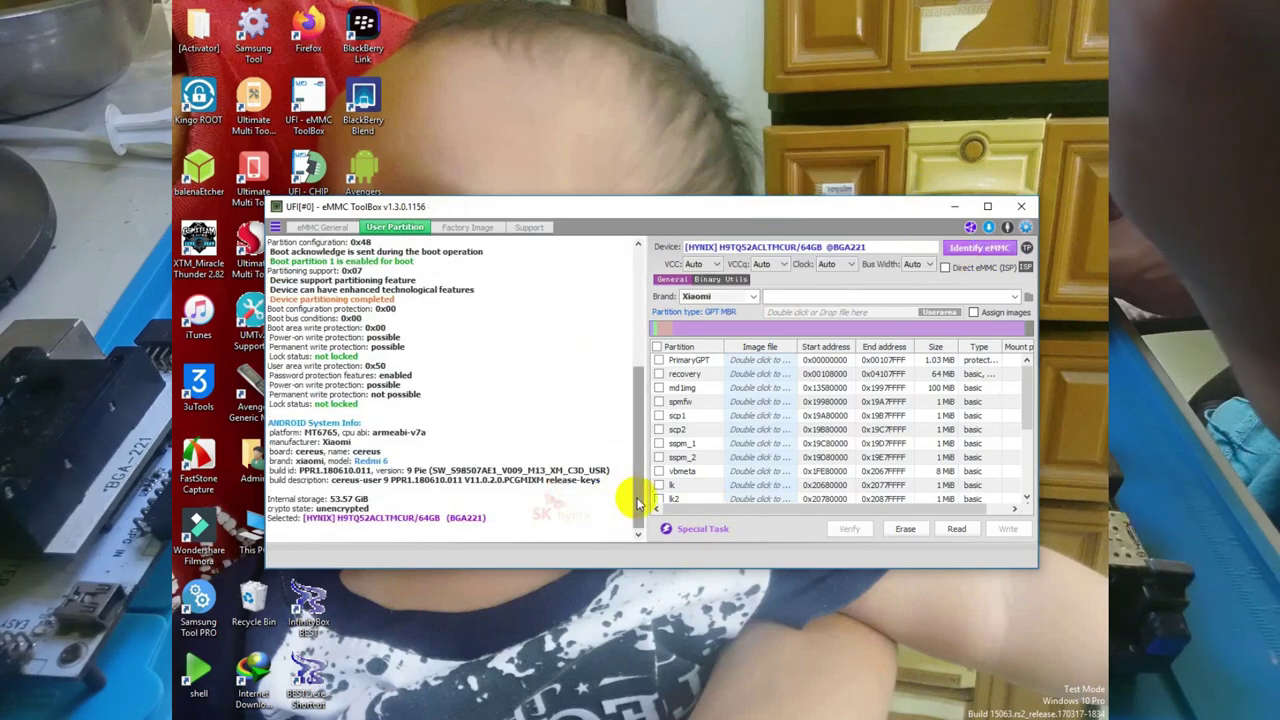
{"action": "scroll", "coordinate": [634, 506], "scroll_direction": "up", "scroll_amount": 4}
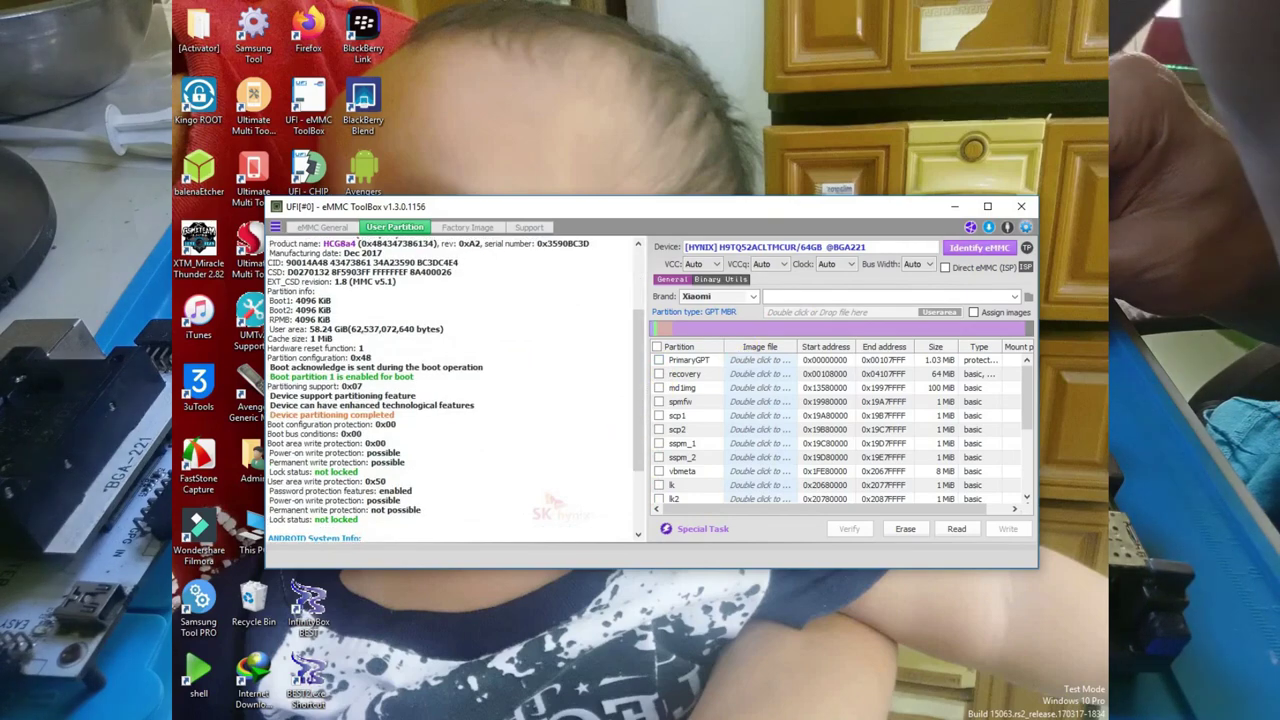